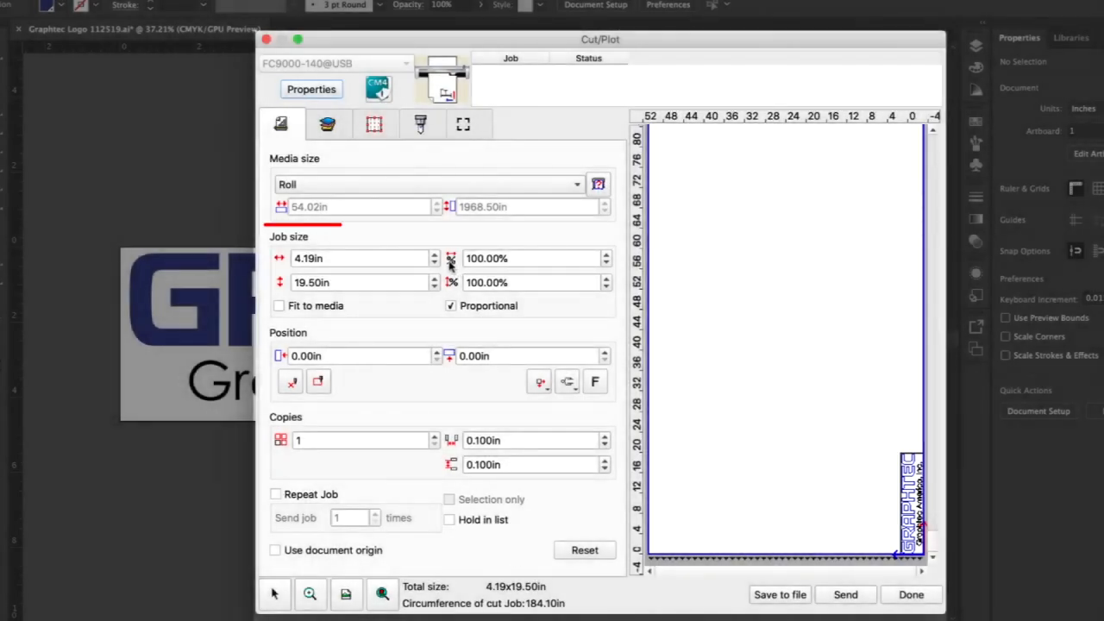
Step: Try enlarging the proportional job width to 8.19 in and bring it back down to 4.19 in
left_click(434, 255)
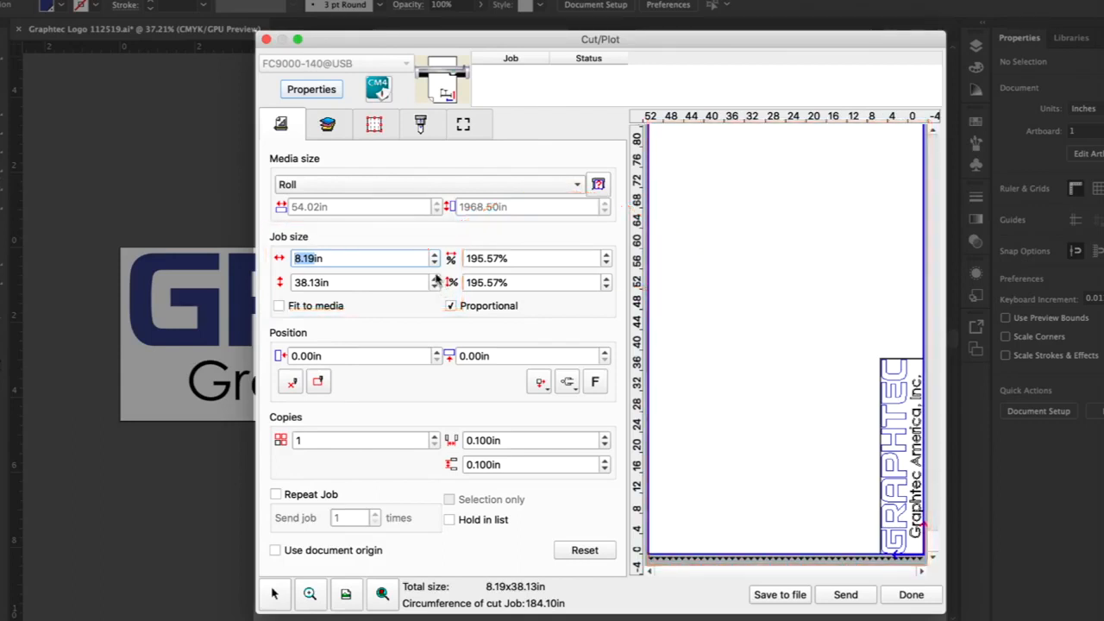
left_click(434, 263)
left_click(435, 263)
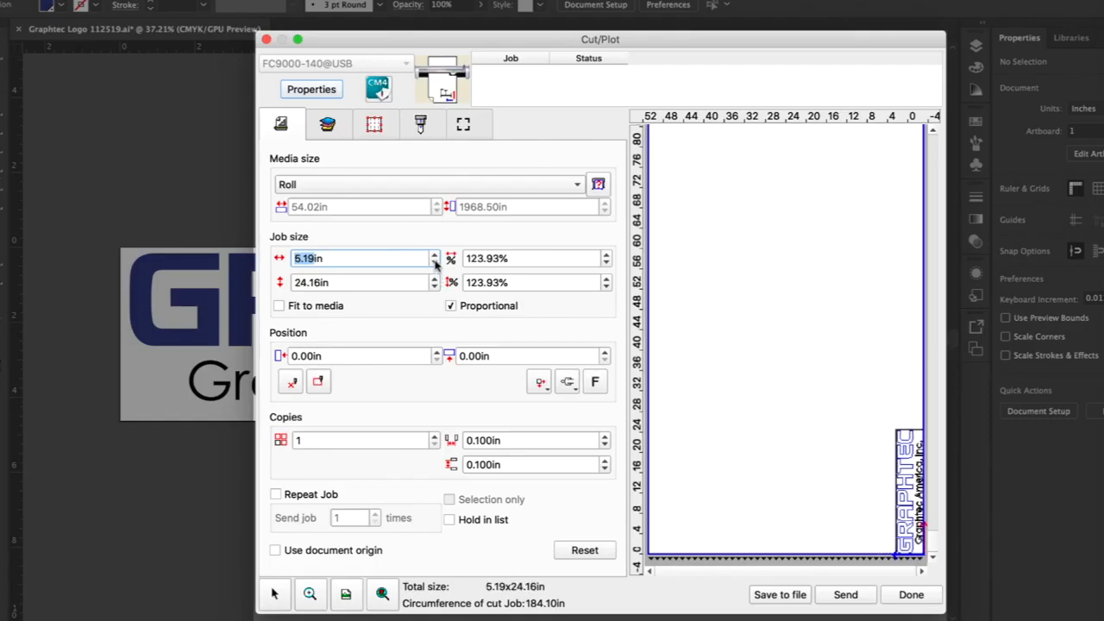
left_click(435, 263)
left_click(434, 263)
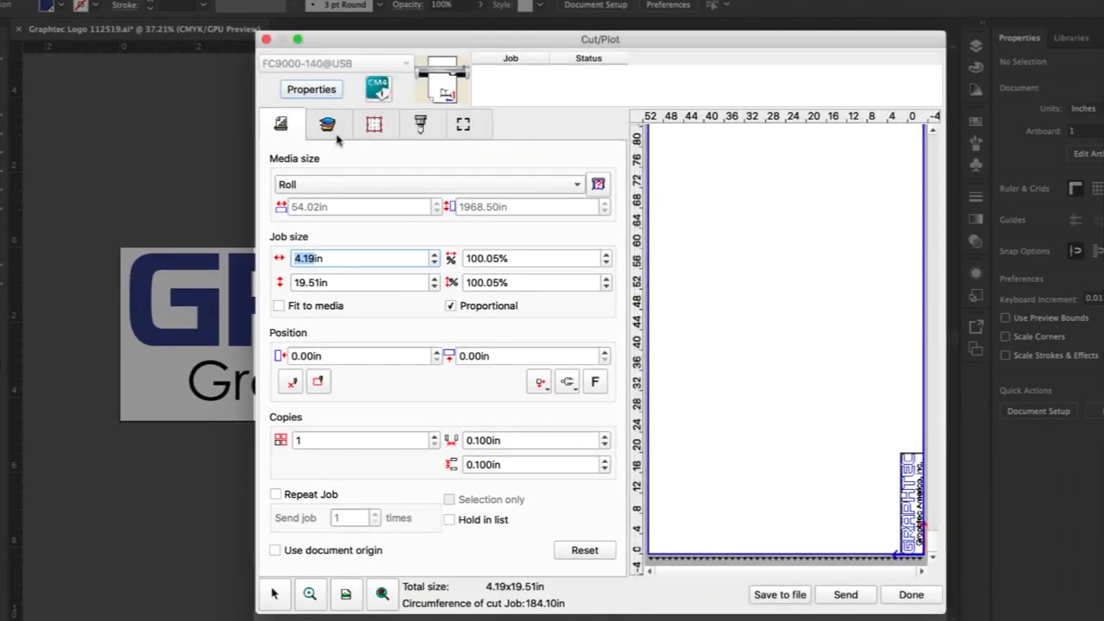
Step: List the cut job by color, toggle the output of PANTONE 2748 M and Black off and on, and return to listing by layer
left_click(328, 126)
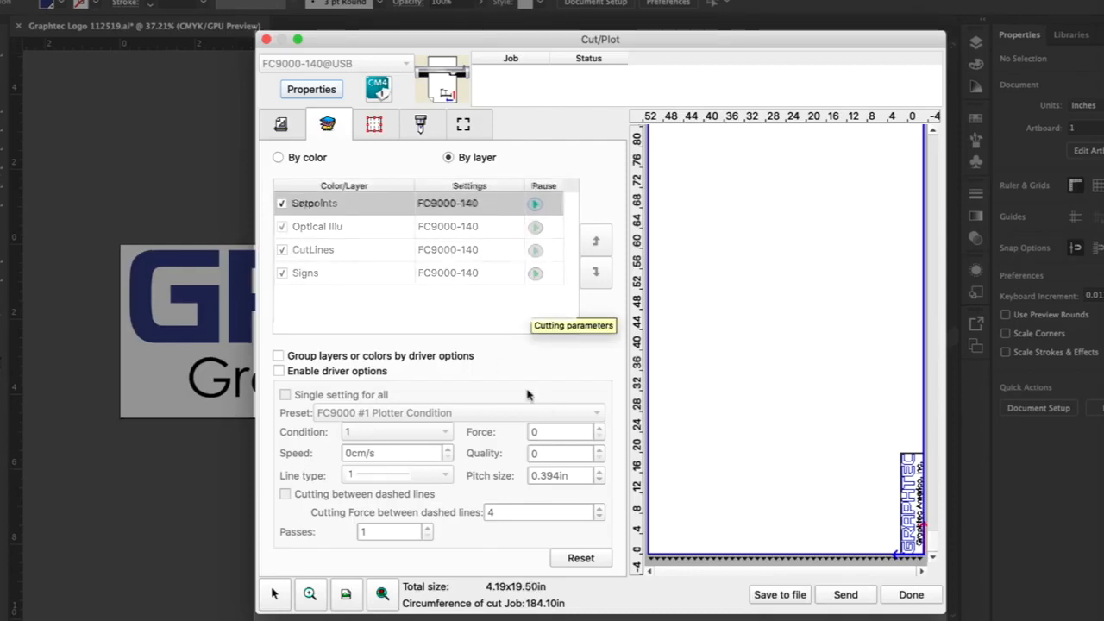
left_click(278, 158)
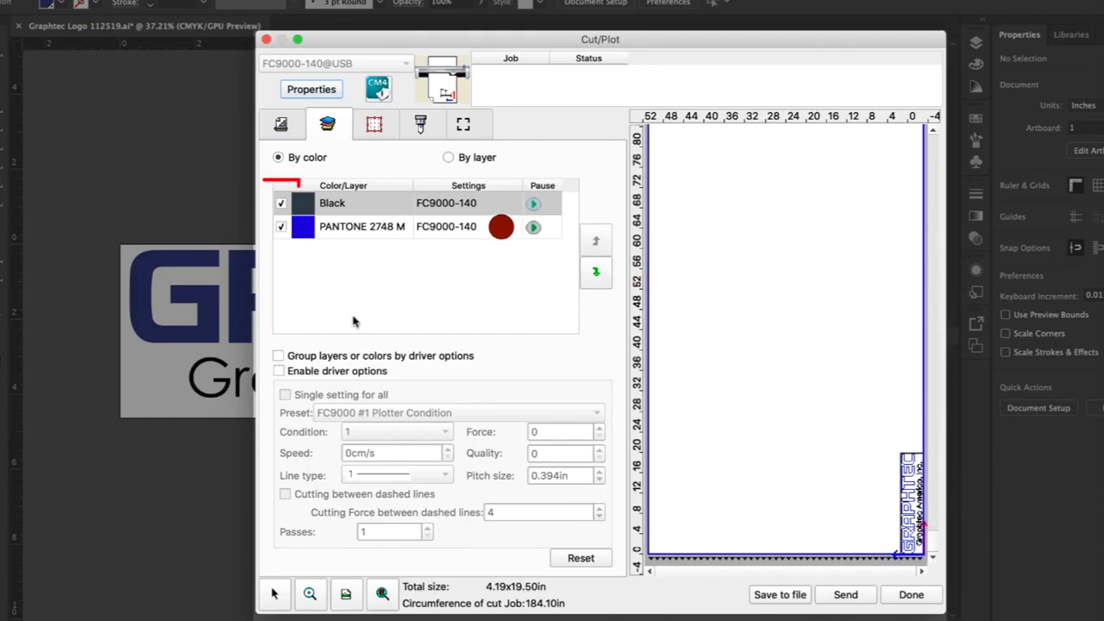
left_click(281, 226)
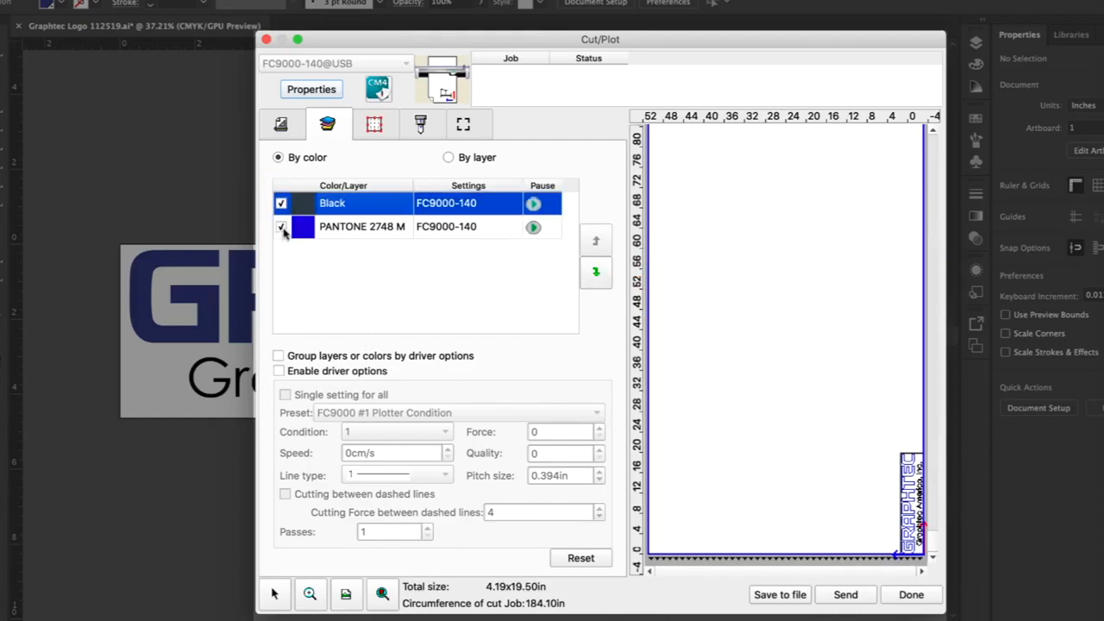
left_click(281, 226)
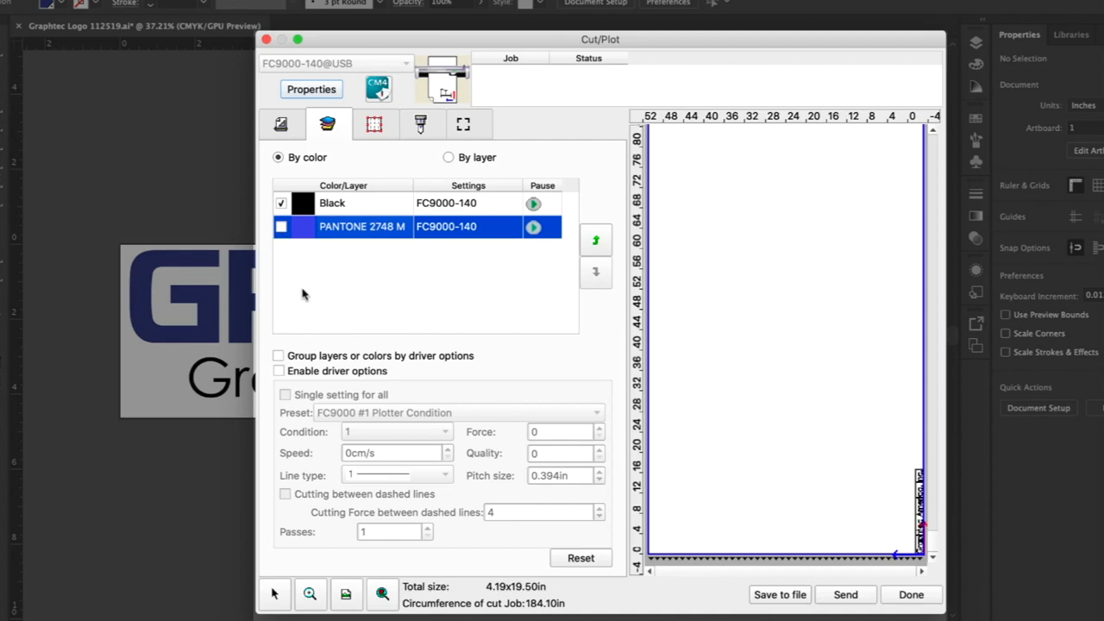
left_click(281, 203)
left_click(280, 203)
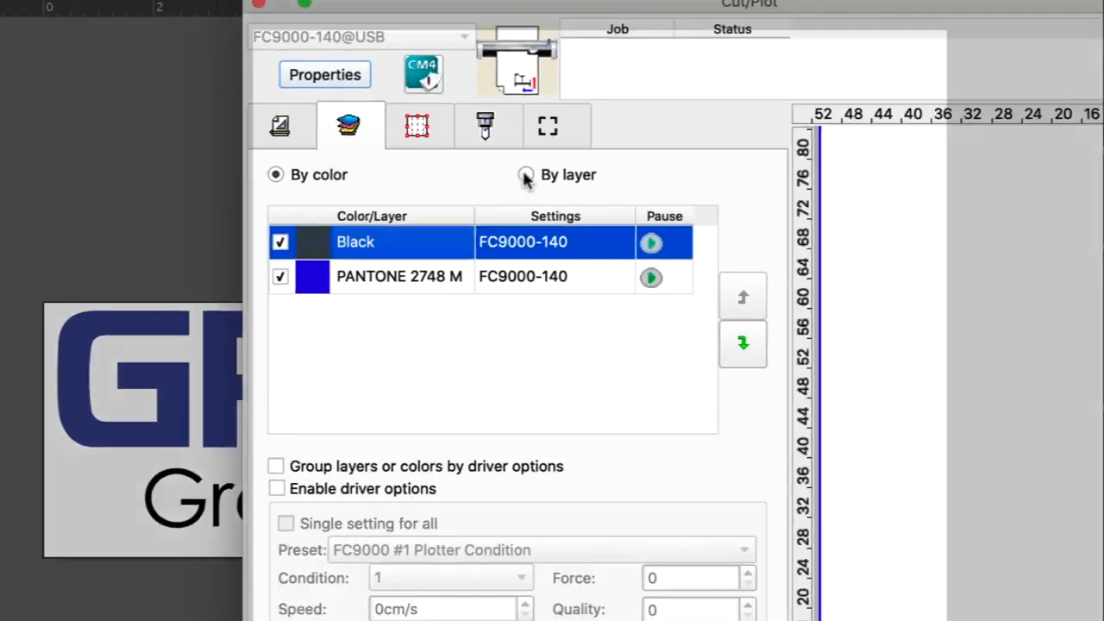
left_click(627, 198)
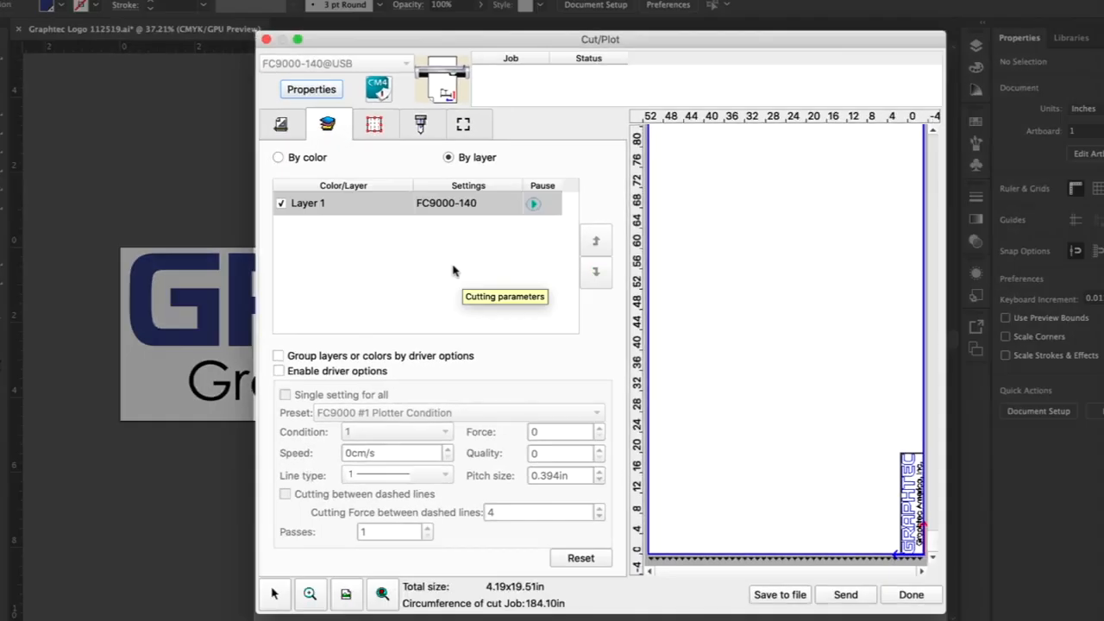
Step: Try splitting the panel across its length with a first tile about 10.10 in long, and clear the tiling
left_click(381, 126)
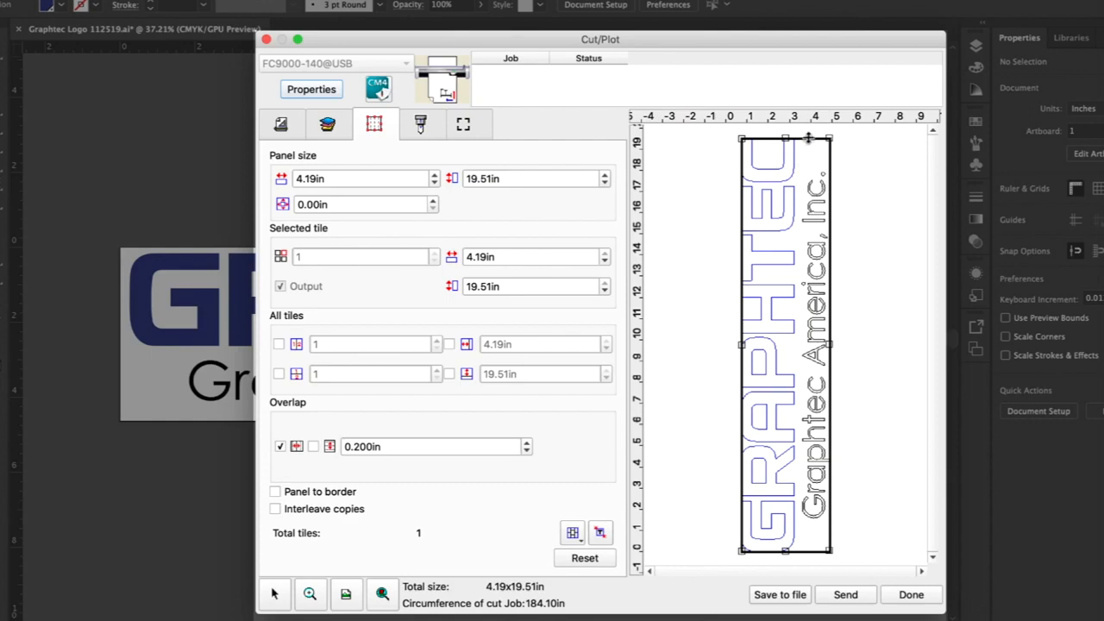
left_click_drag(807, 137, 815, 337)
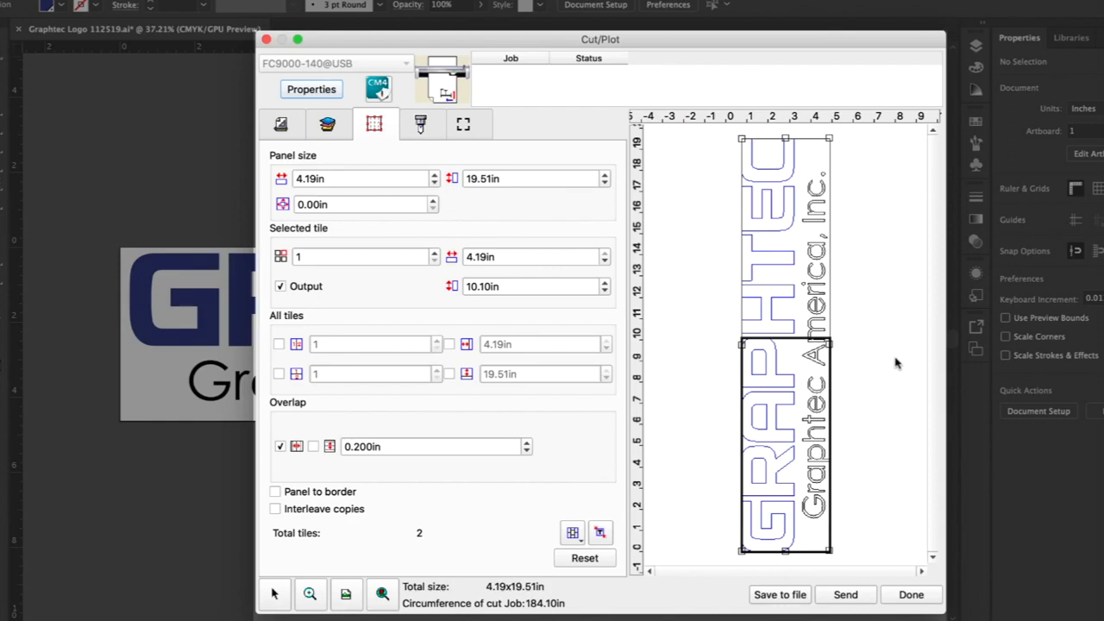
left_click(795, 283)
left_click(794, 282)
left_click(601, 533)
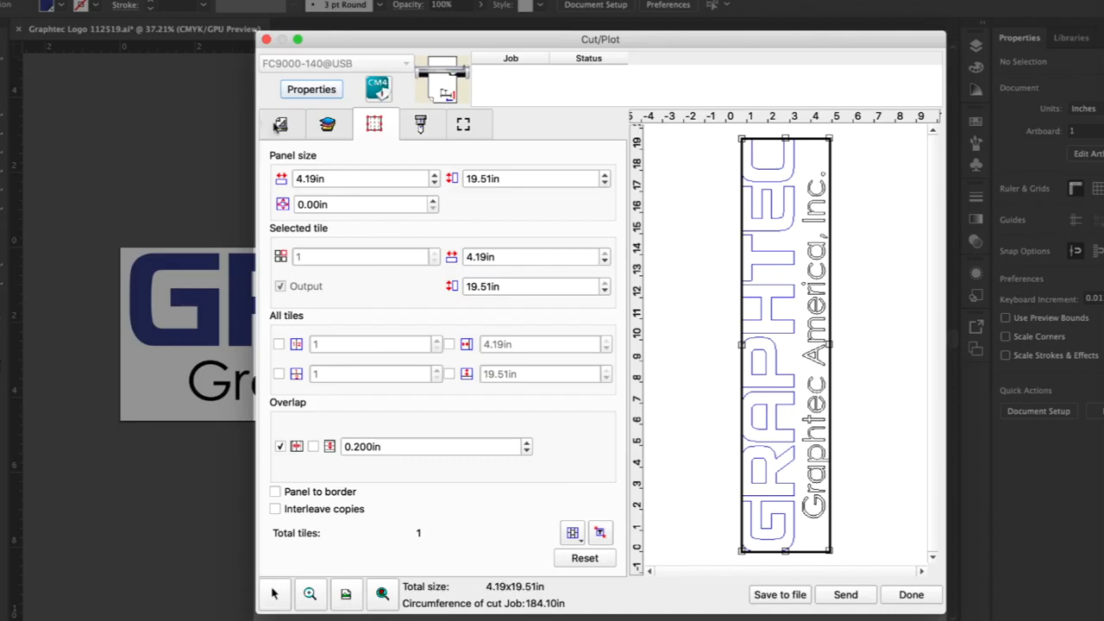
Step: Scale the job proportionally to 1500.00%
left_click(281, 128)
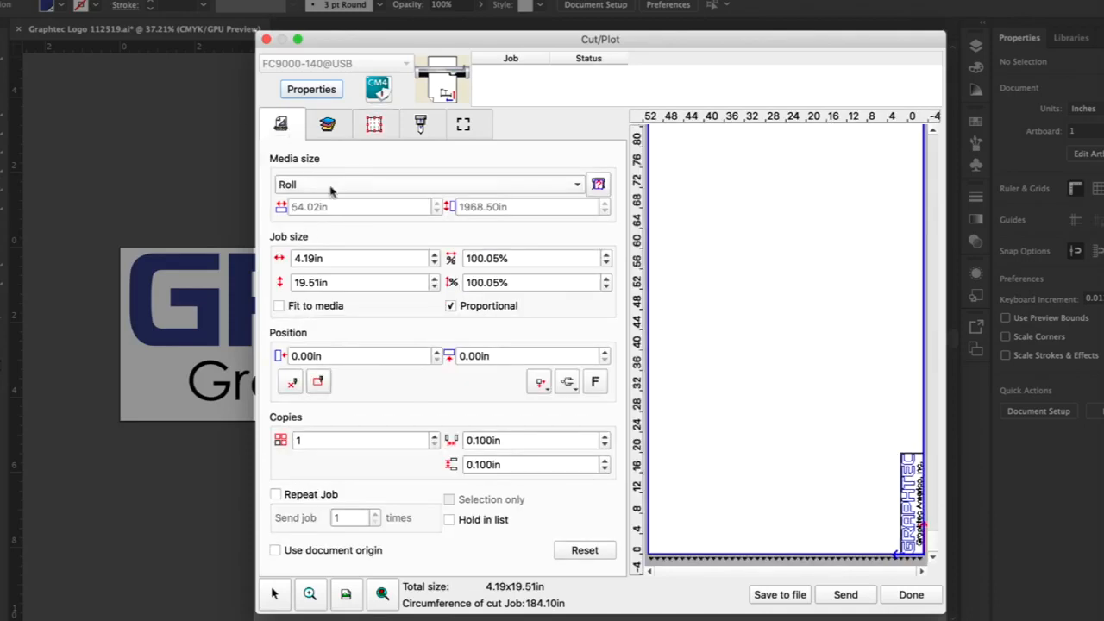
double_click(511, 258)
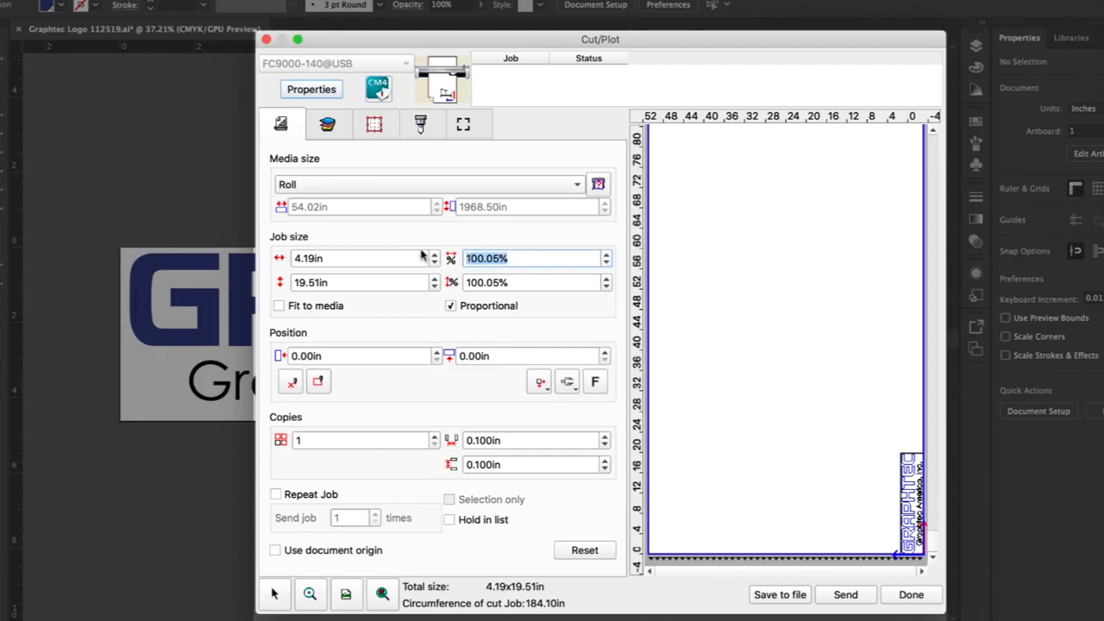
type("1500")
left_click_drag(499, 259, 504, 260)
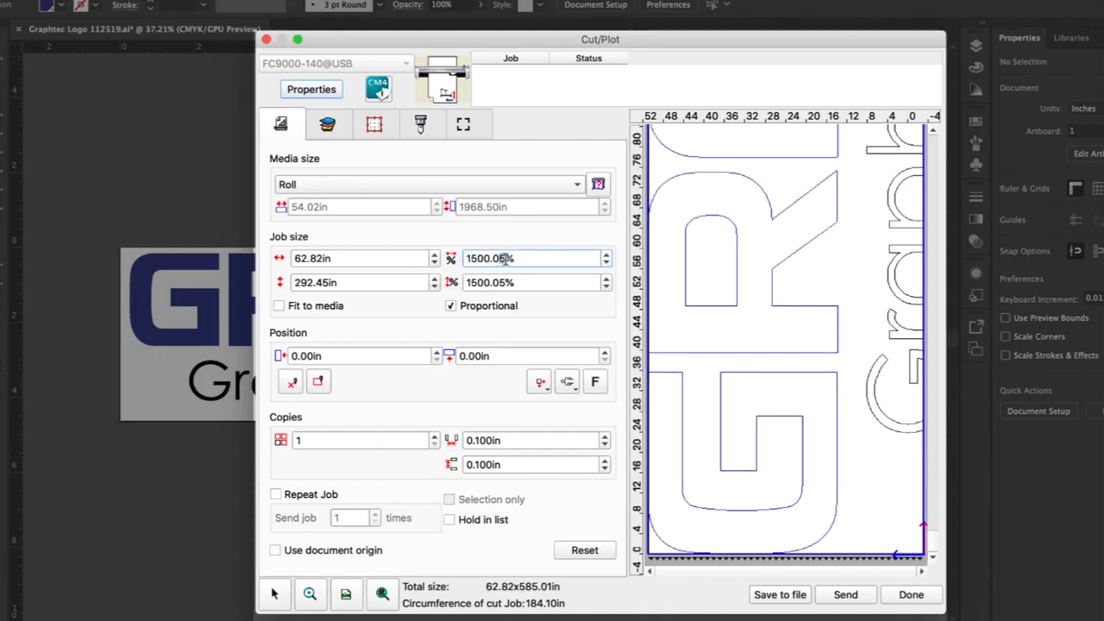
type("0")
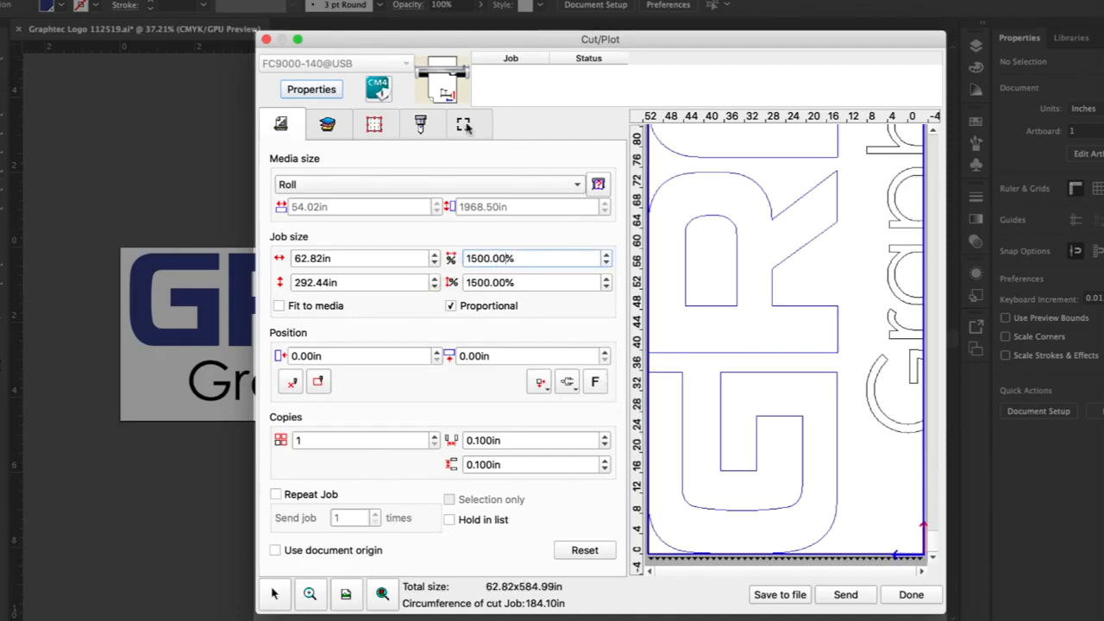
Step: Try resizing the first tile to about 39.70 by 152.58 in, and restore the default tiling
left_click(371, 125)
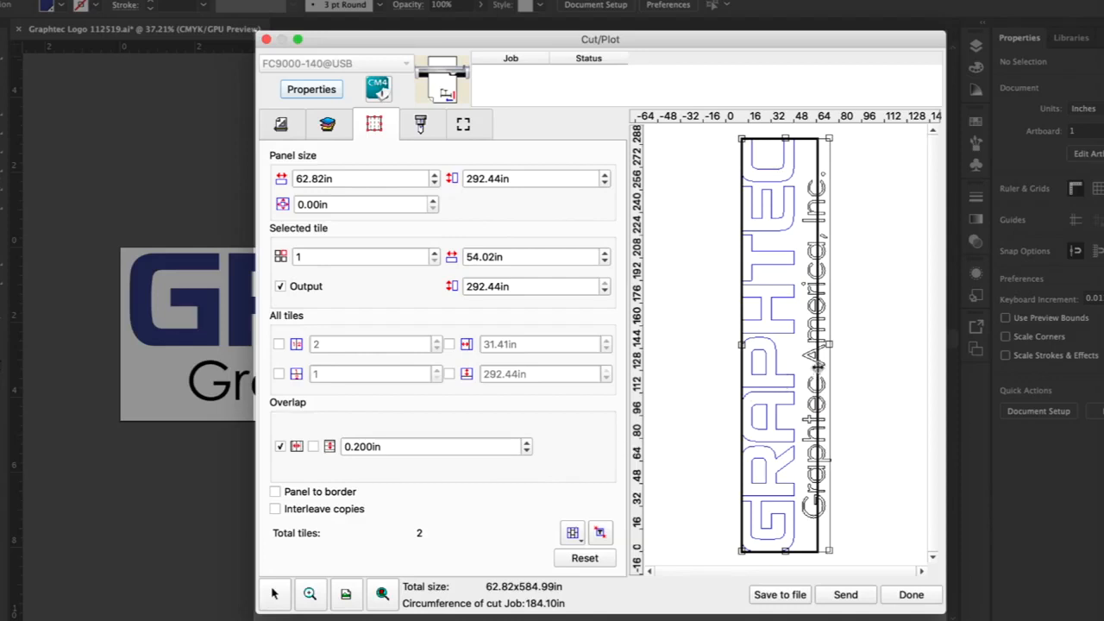
left_click_drag(814, 366, 796, 367)
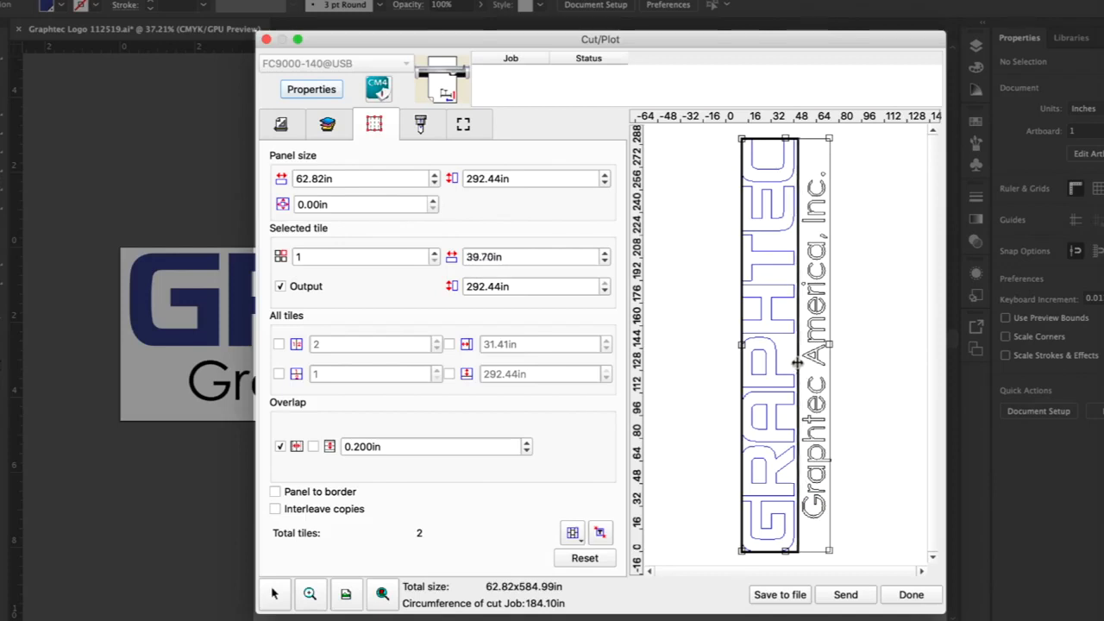
left_click_drag(767, 136, 756, 335)
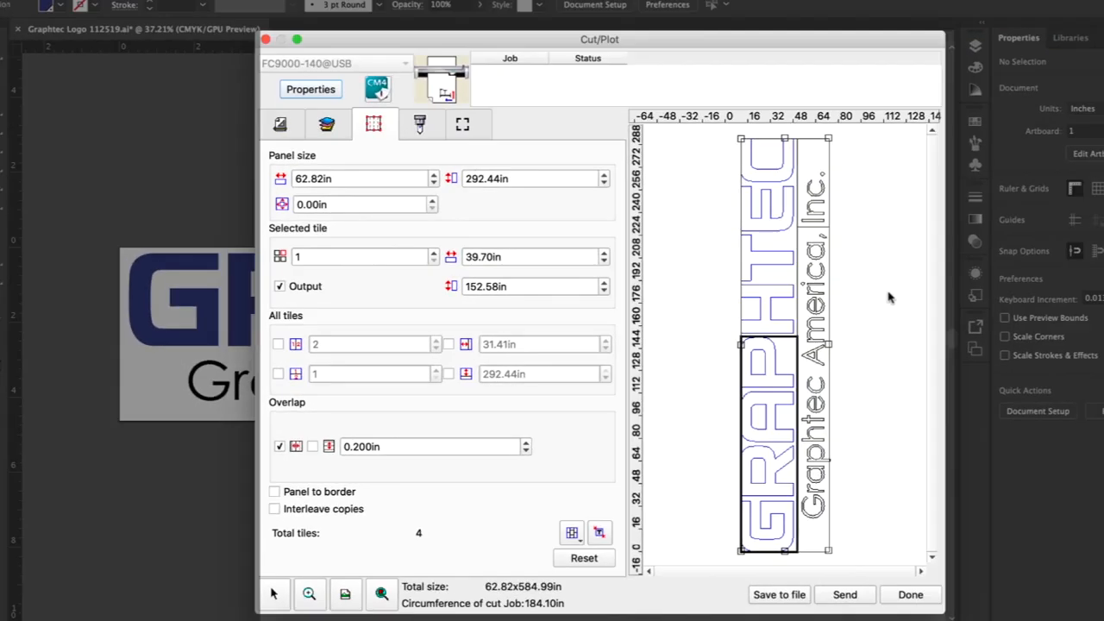
left_click(599, 532)
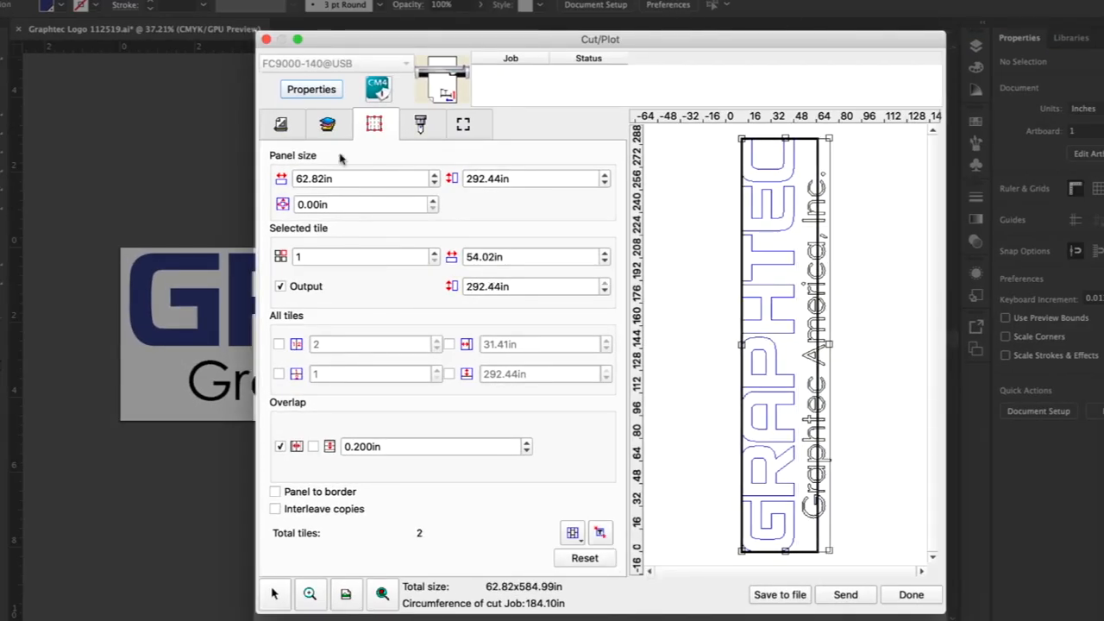
Step: Set the proportional job scale to 100%
left_click(293, 134)
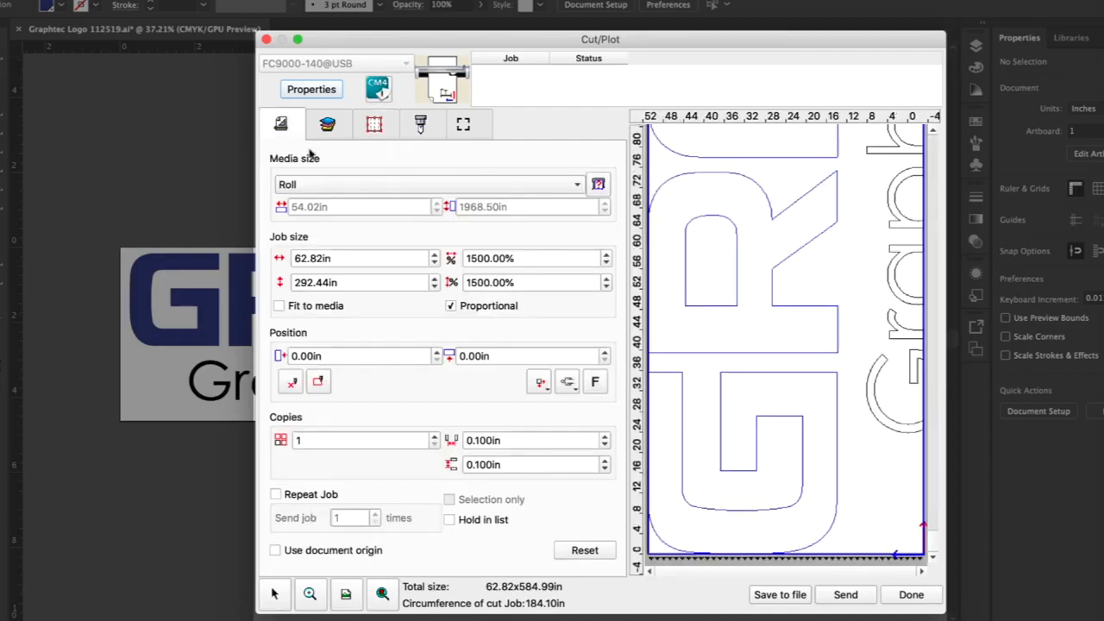
left_click(465, 259)
left_click_drag(466, 258, 514, 259)
type("100")
key("Return")
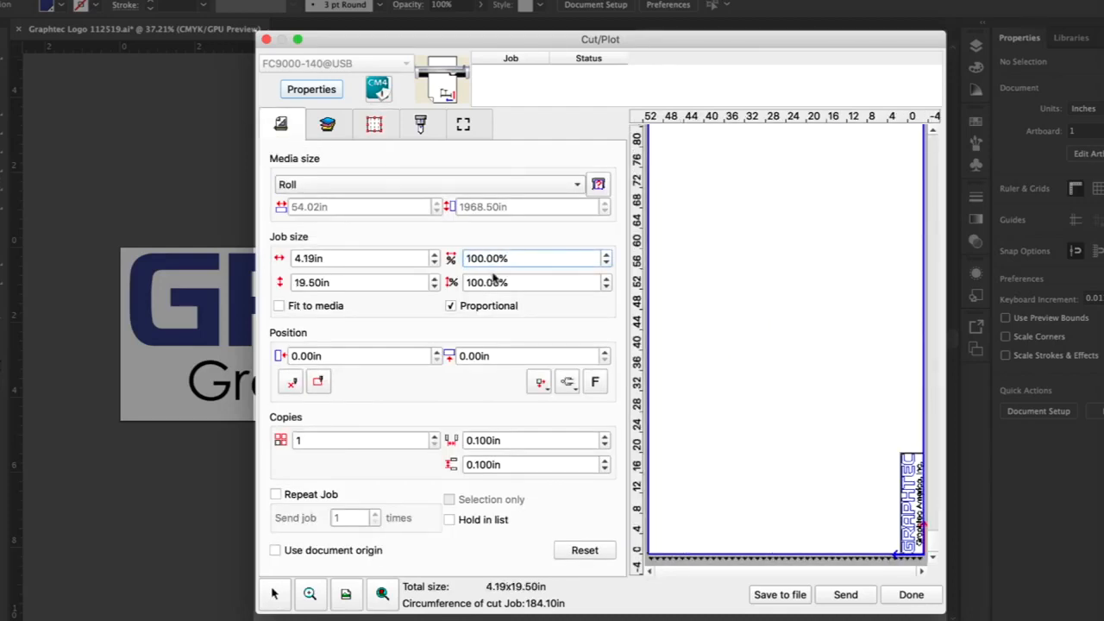
Step: Enable the weed border in the advanced cutting options and try the horizontal and vertical weed lines
left_click(373, 125)
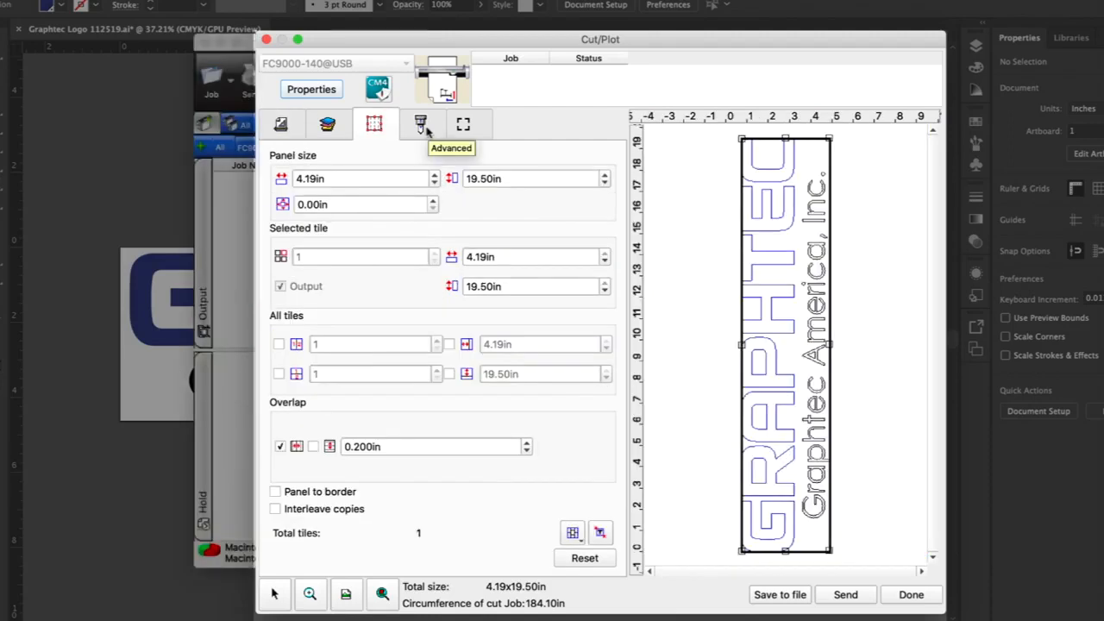
left_click(422, 125)
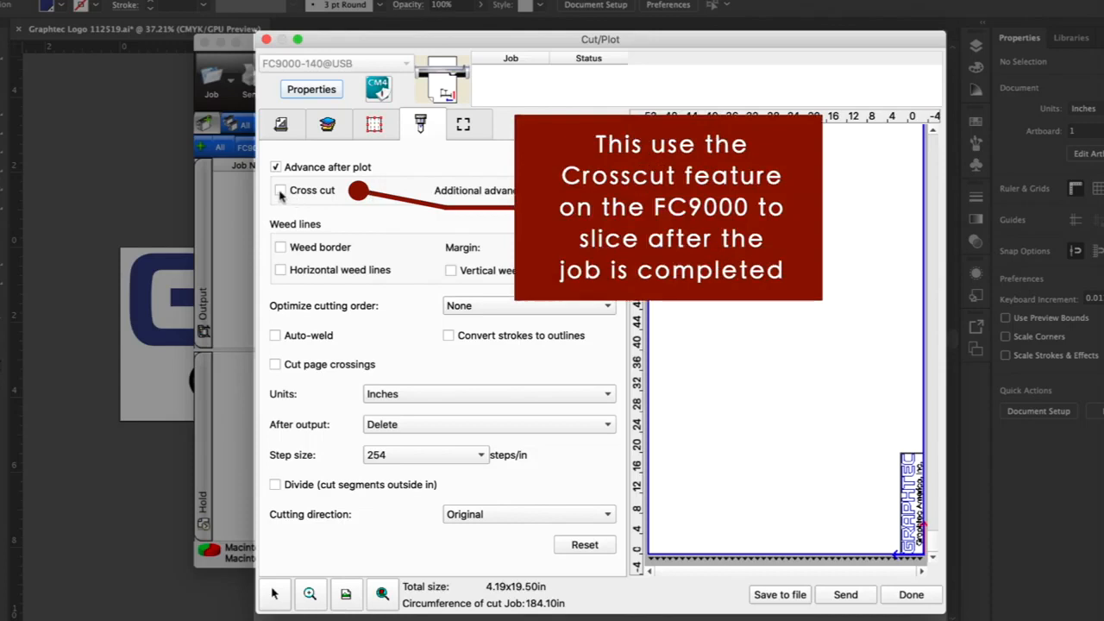
left_click(280, 249)
left_click(281, 271)
left_click(450, 271)
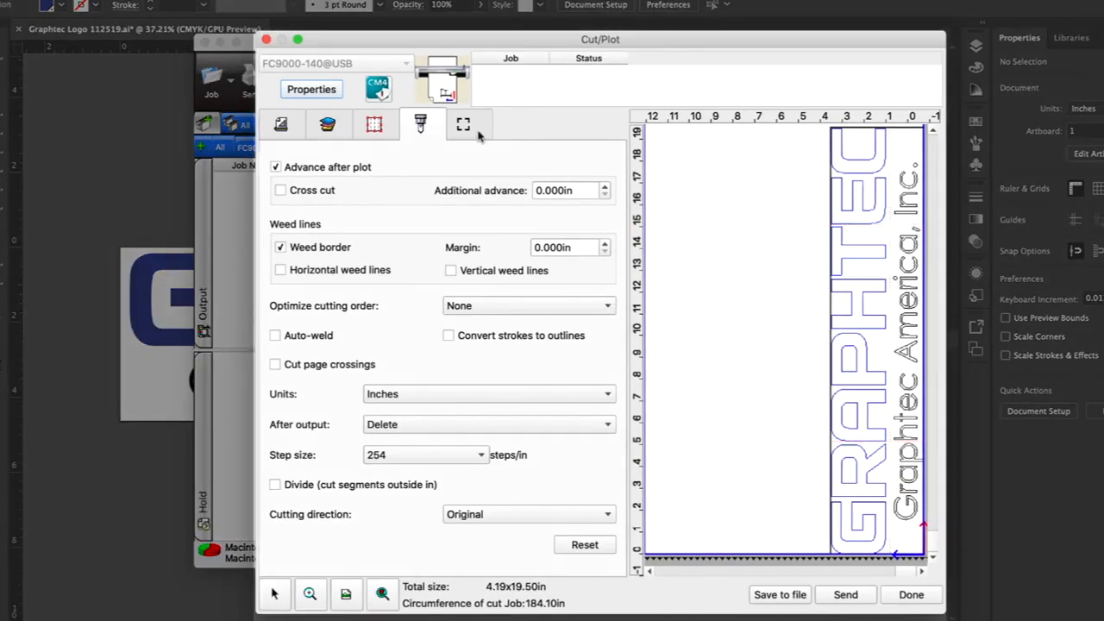
Step: Check the registration mark options and set the media size to a user-defined 53.00 by 1073.00 in
left_click(478, 131)
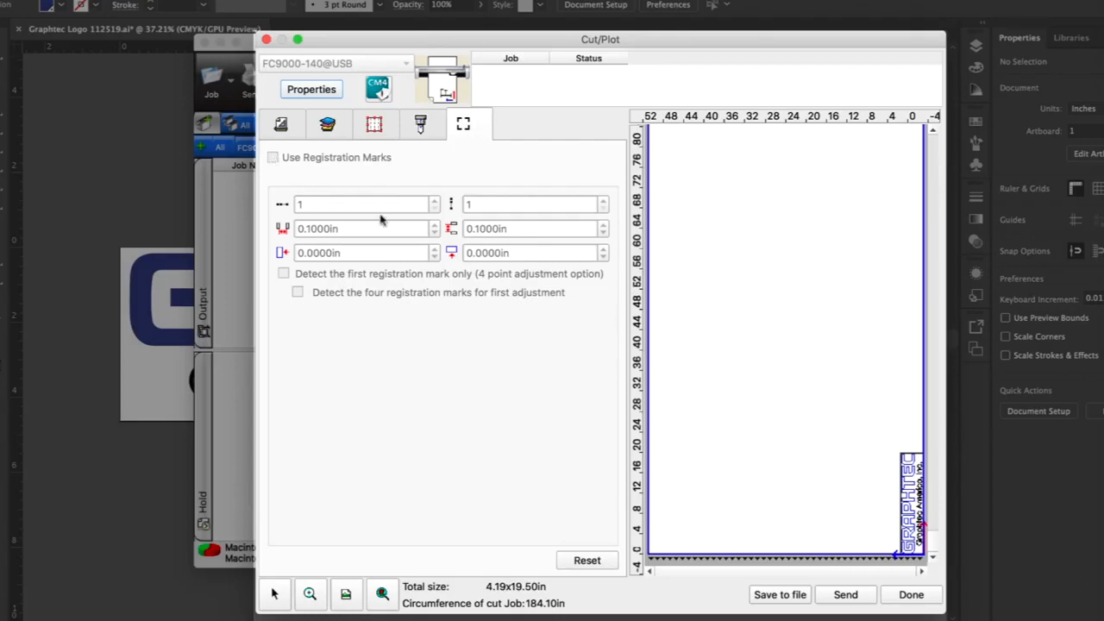
left_click(284, 126)
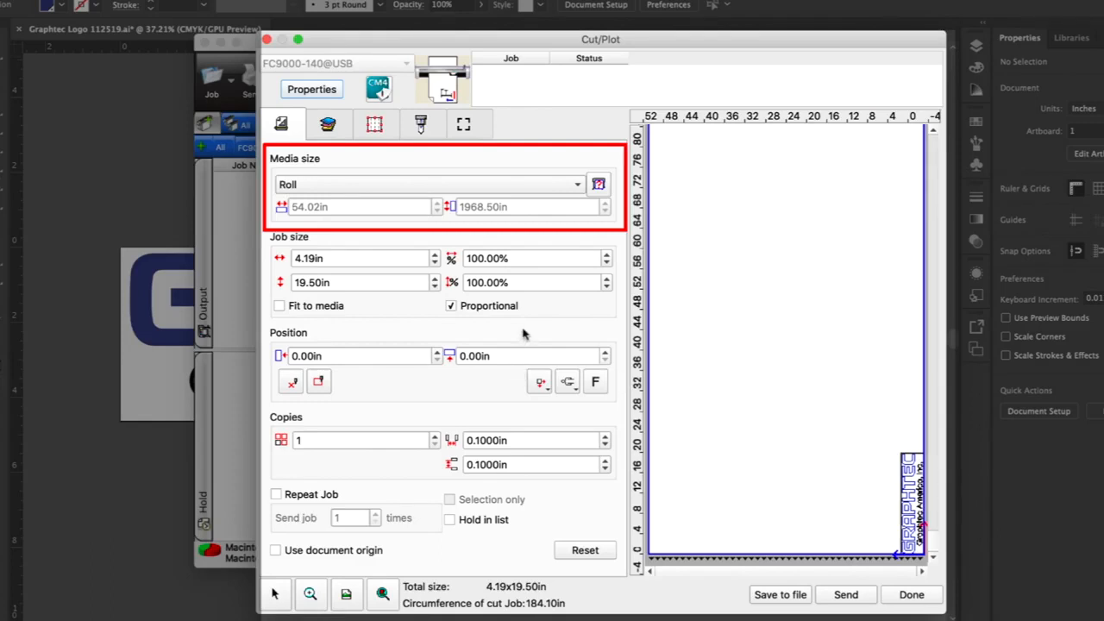
left_click(577, 185)
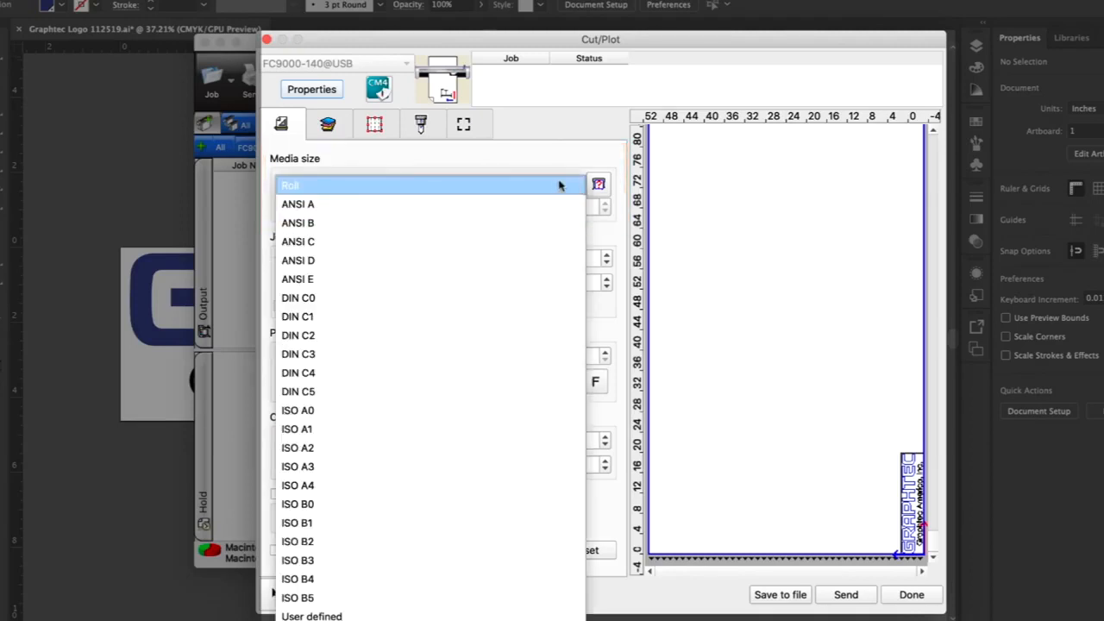
left_click(560, 183)
left_click(578, 185)
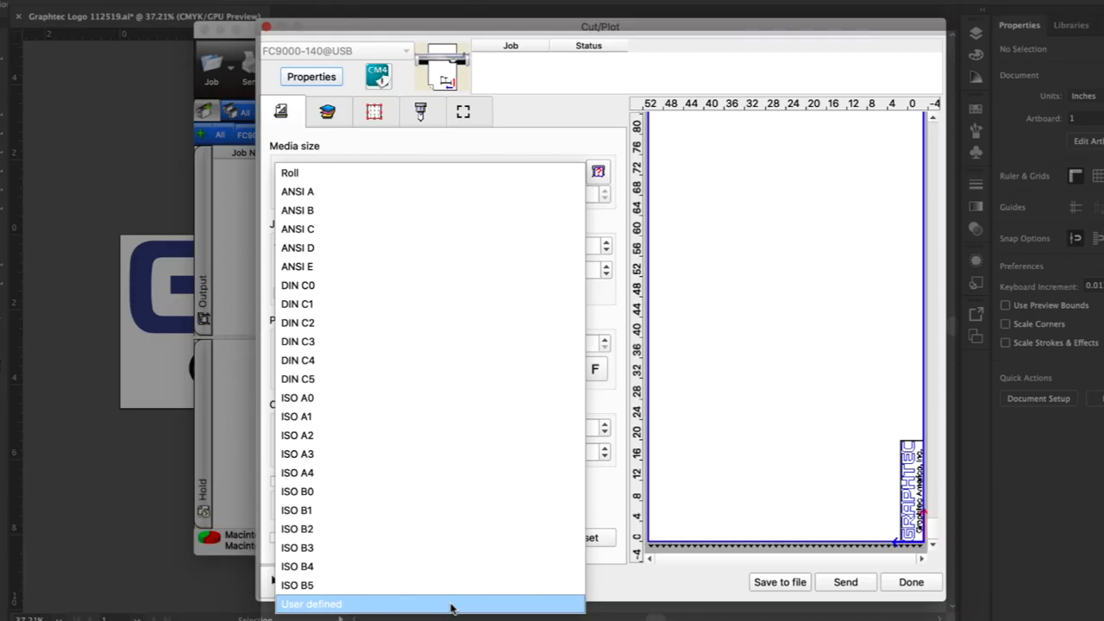
left_click(450, 604)
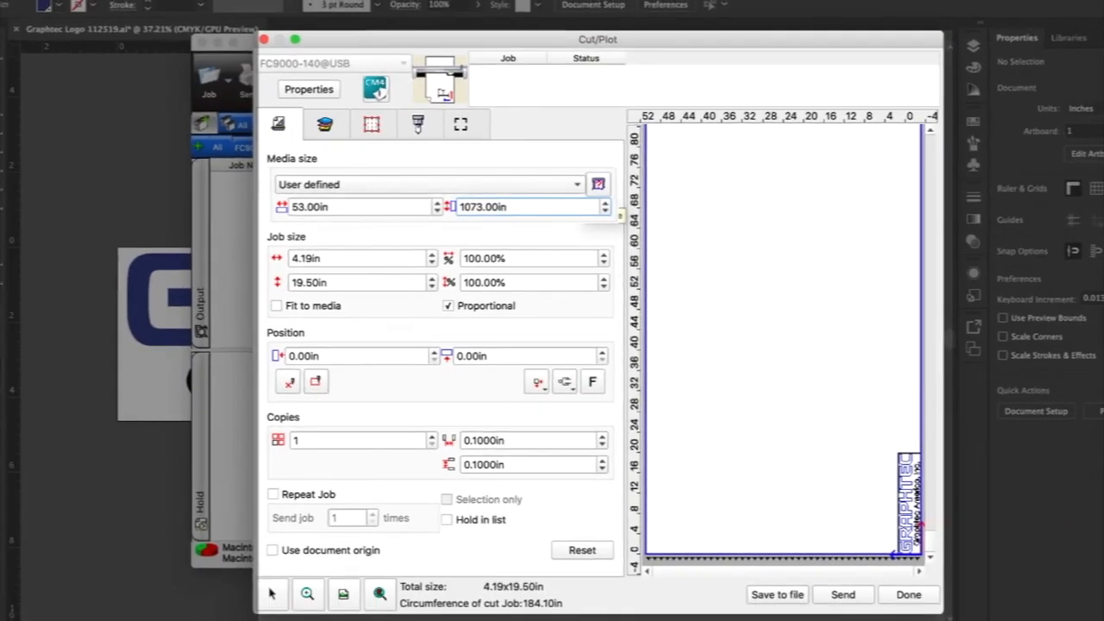
key("Tab")
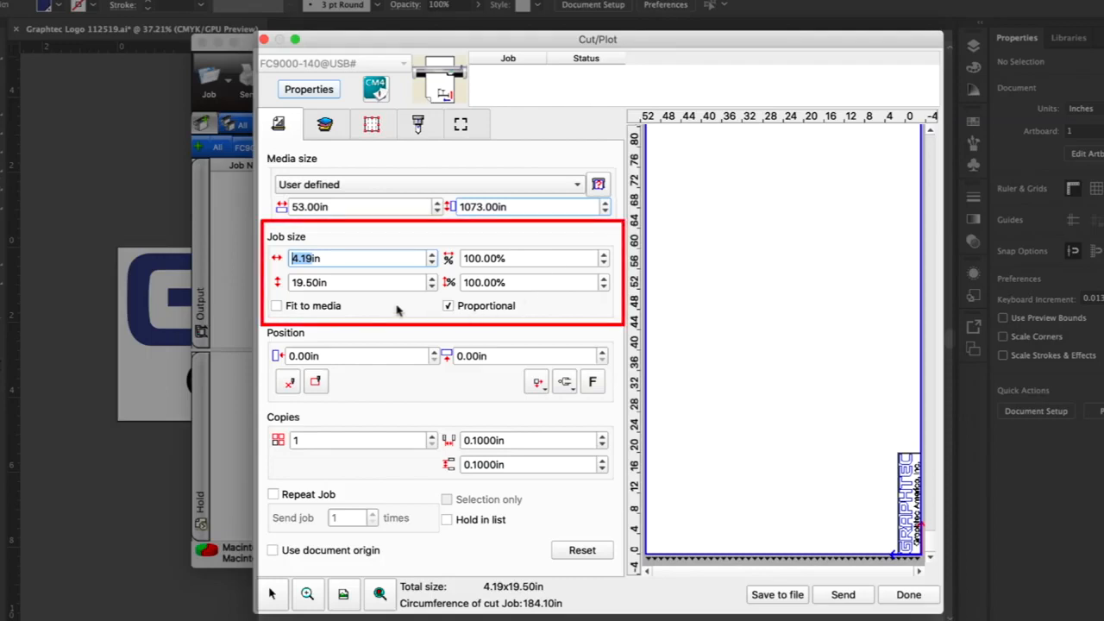
Step: Try scaling the job proportionally up to 113.05% and bring the scale back down to 100.05%
left_click(603, 255)
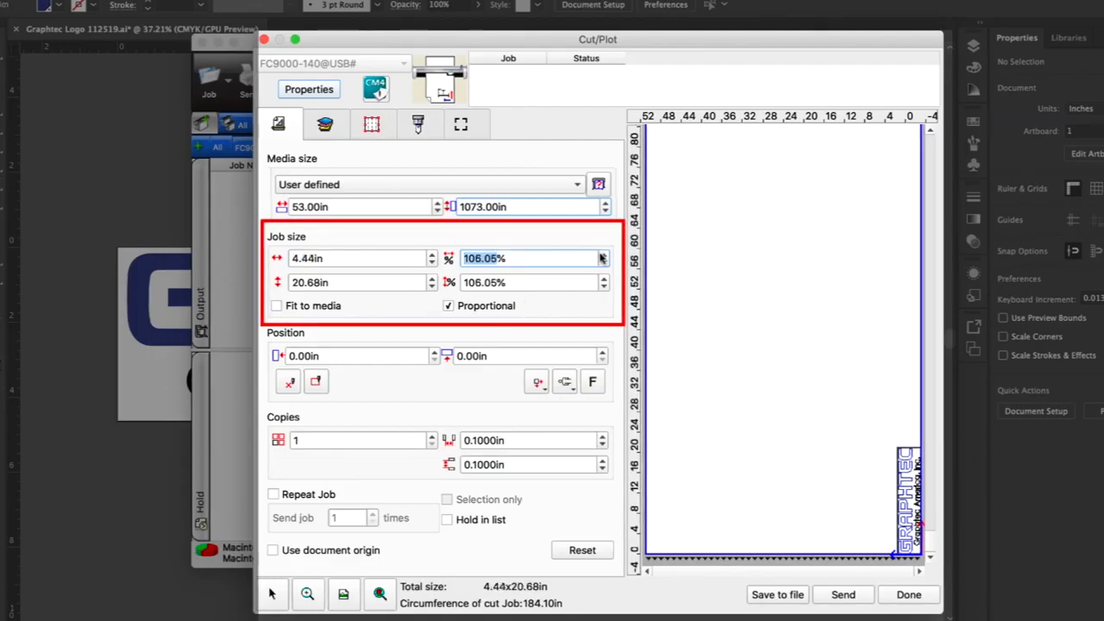
left_click(604, 254)
left_click(603, 255)
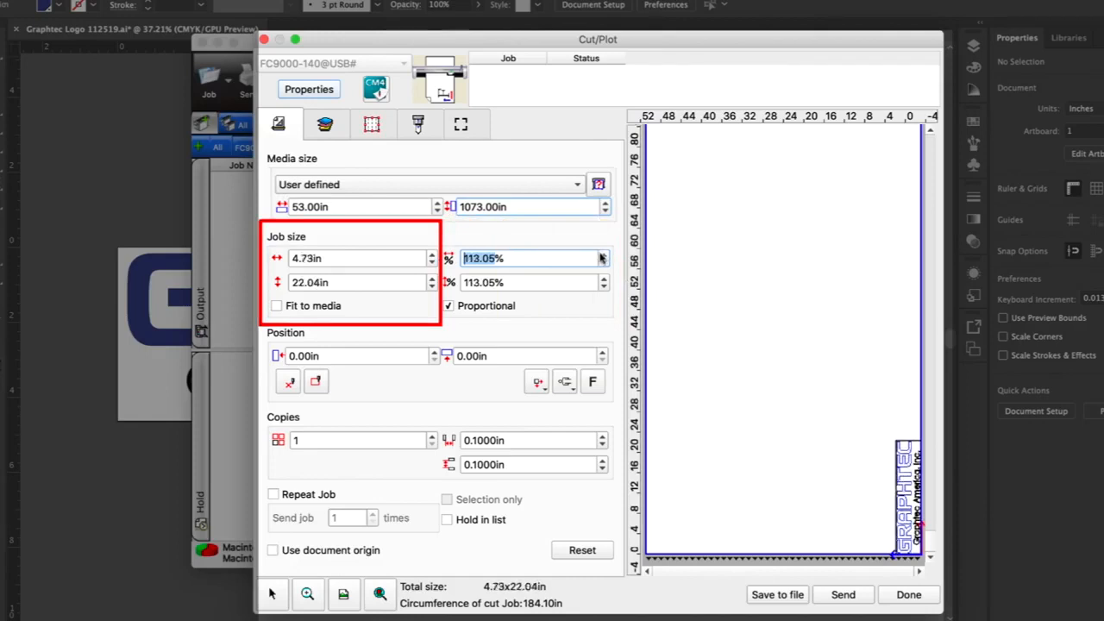
left_click(603, 262)
left_click(602, 262)
left_click(603, 262)
left_click(603, 262)
left_click(603, 262)
left_click(603, 262)
left_click(603, 262)
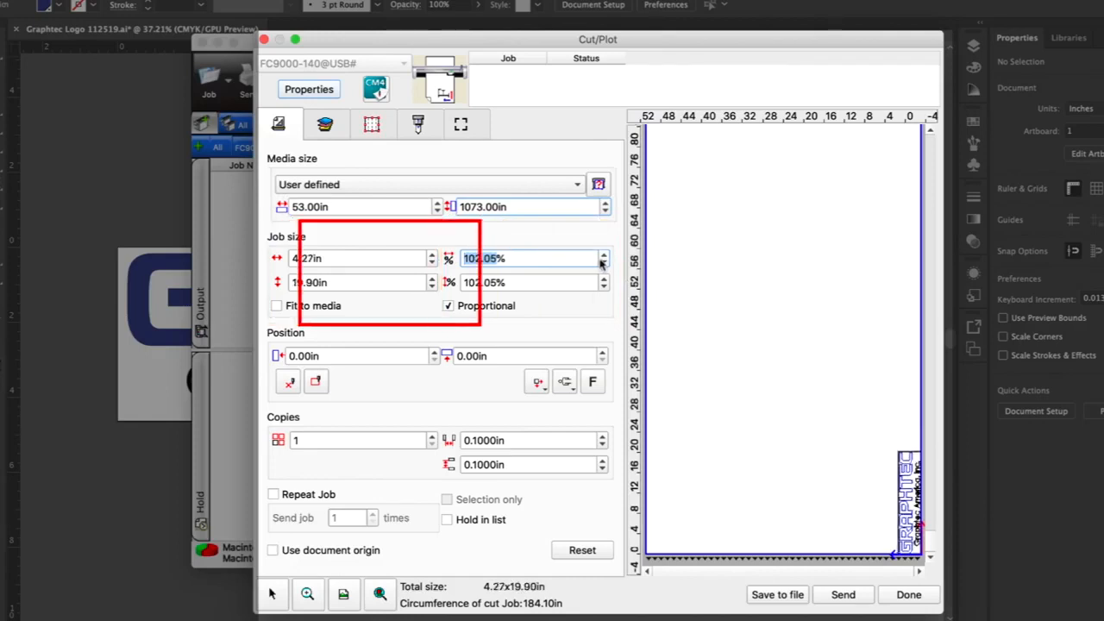
left_click(603, 262)
left_click(602, 262)
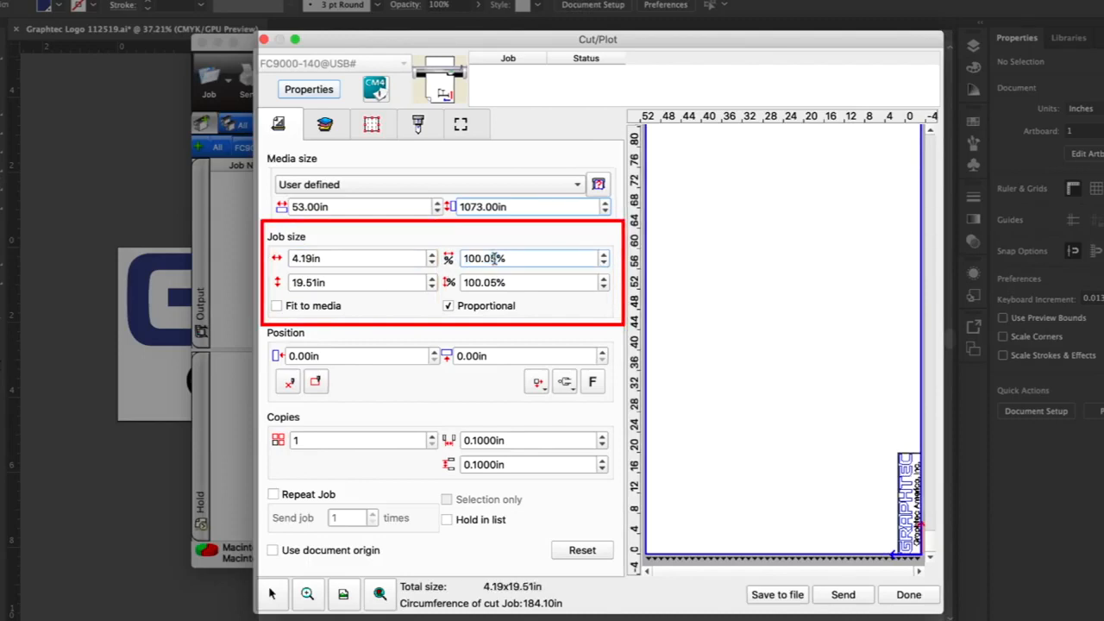
Step: Set the proportional job scale to 100% and try changing only the job width, up to 5.19 in, with proportional scaling disabled
type("100")
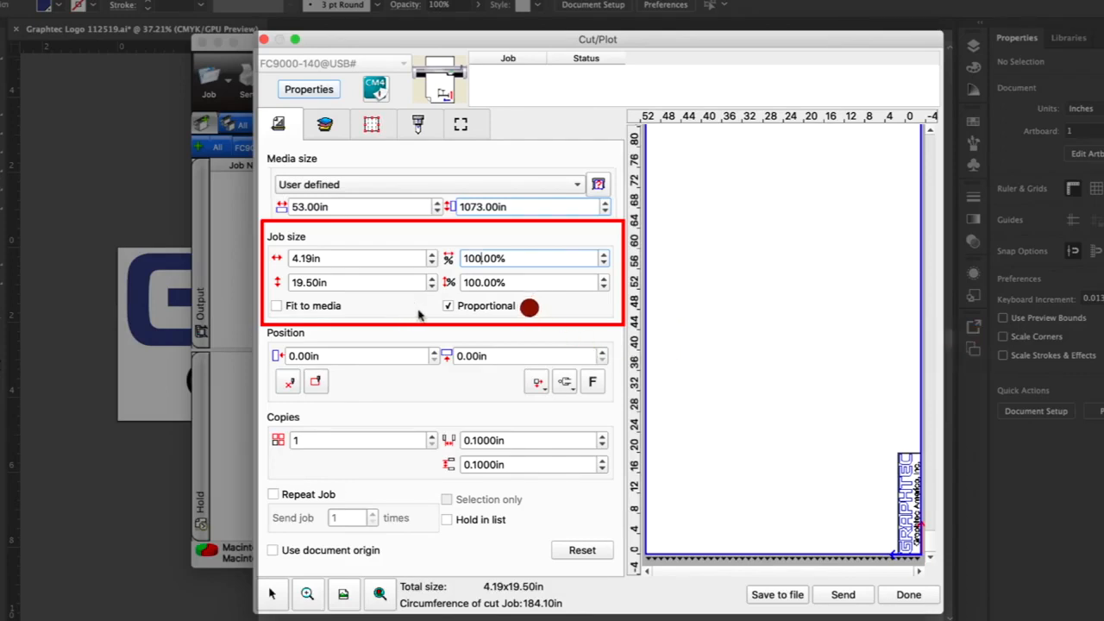
left_click(449, 307)
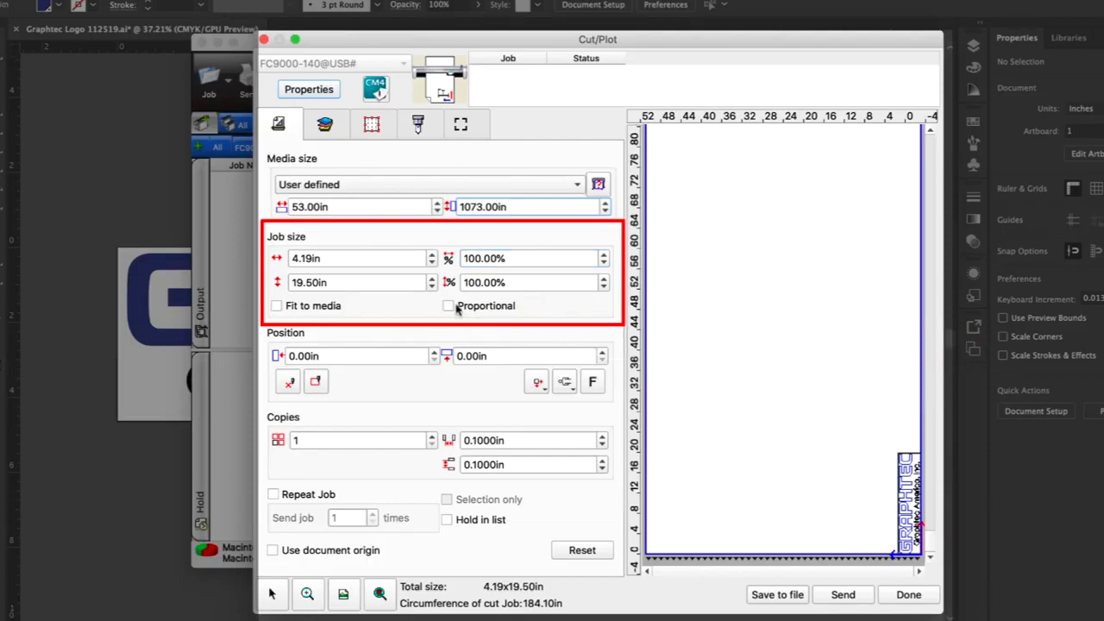
left_click(433, 254)
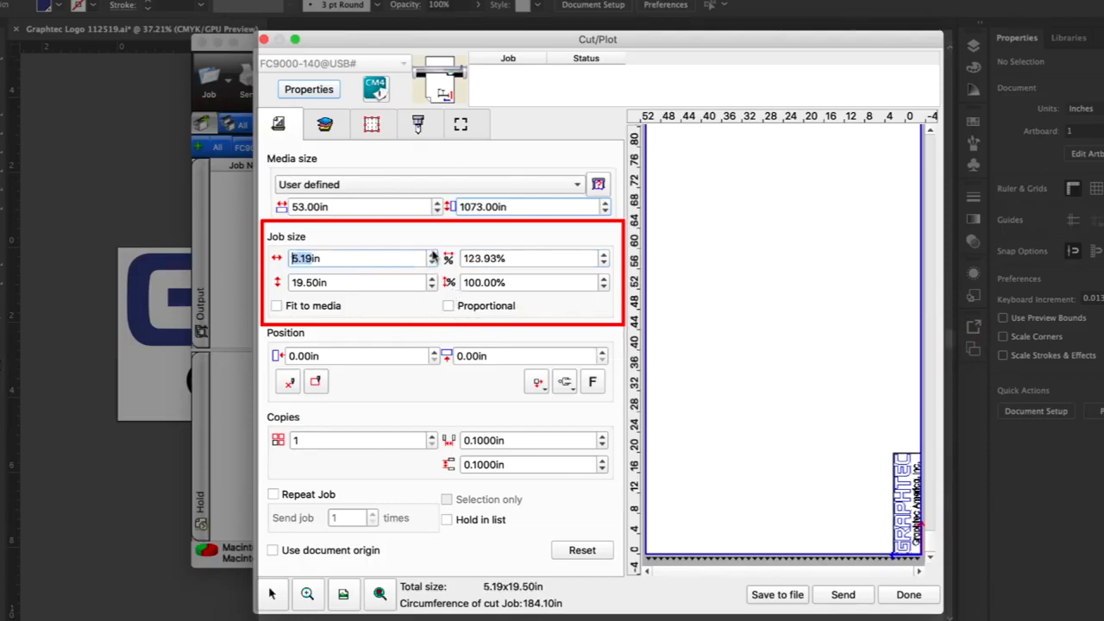
left_click(433, 254)
left_click(433, 254)
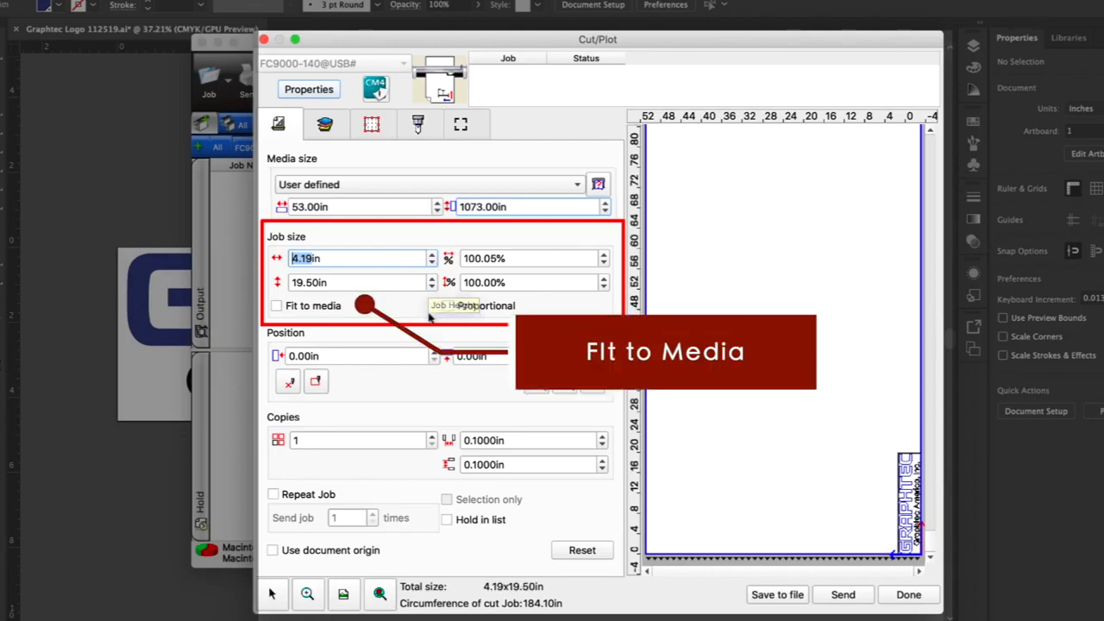
Step: Try fitting the job to the media and disable the fit option again
left_click(276, 307)
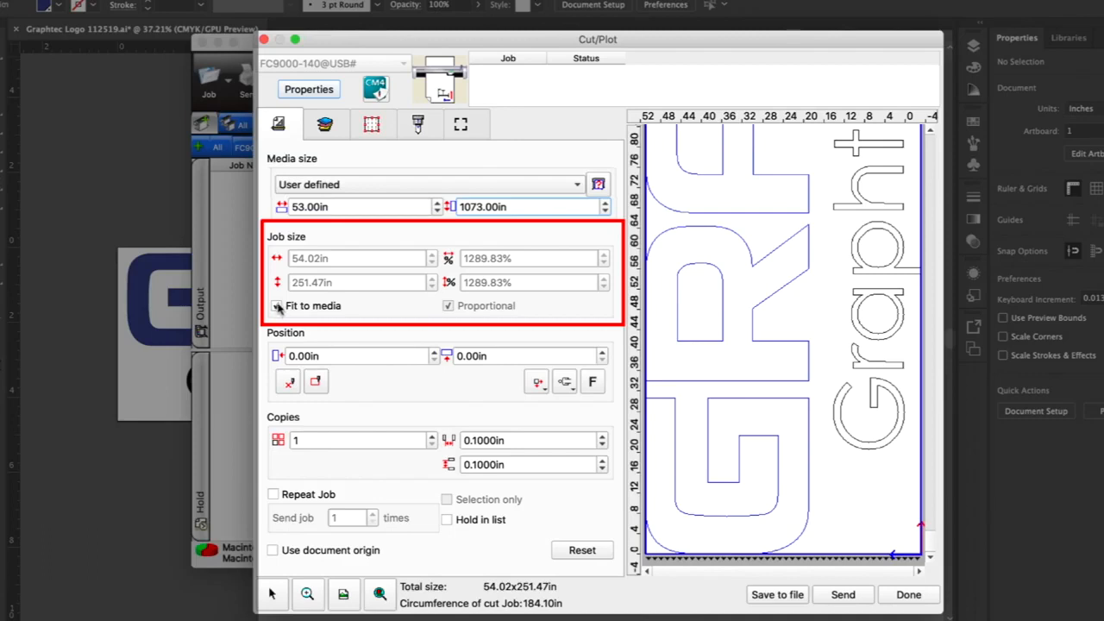
left_click(276, 306)
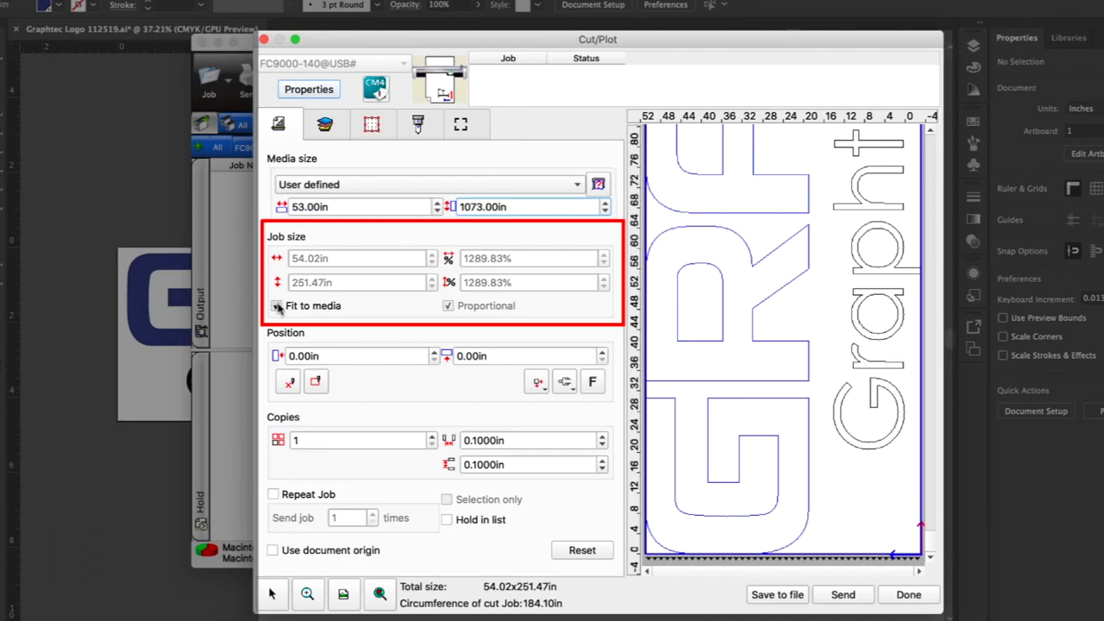
Step: Try offsetting the job's horizontal and vertical positions in whole-inch increments and return both to 0.00 in
left_click(435, 353)
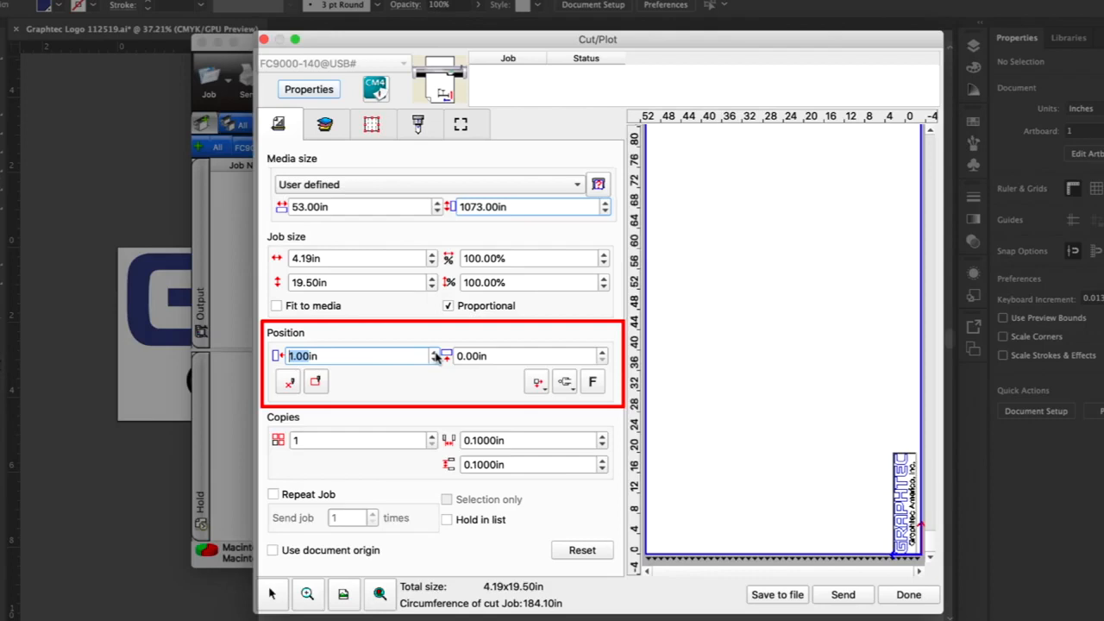
left_click(435, 352)
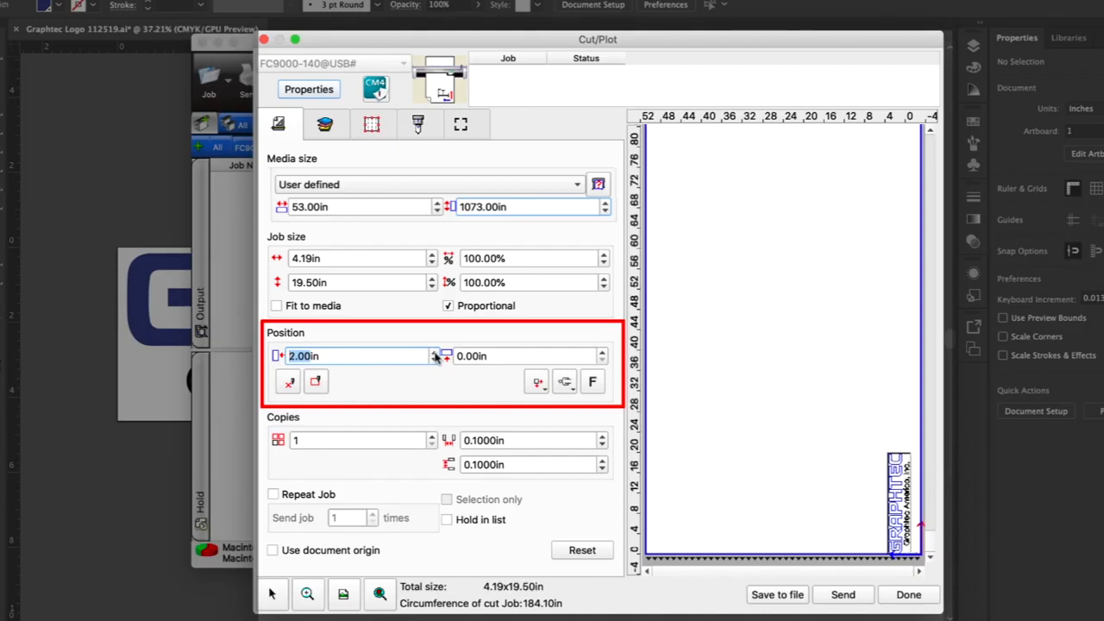
left_click(436, 353)
left_click(434, 360)
left_click(434, 359)
left_click(434, 359)
left_click(602, 352)
left_click(603, 353)
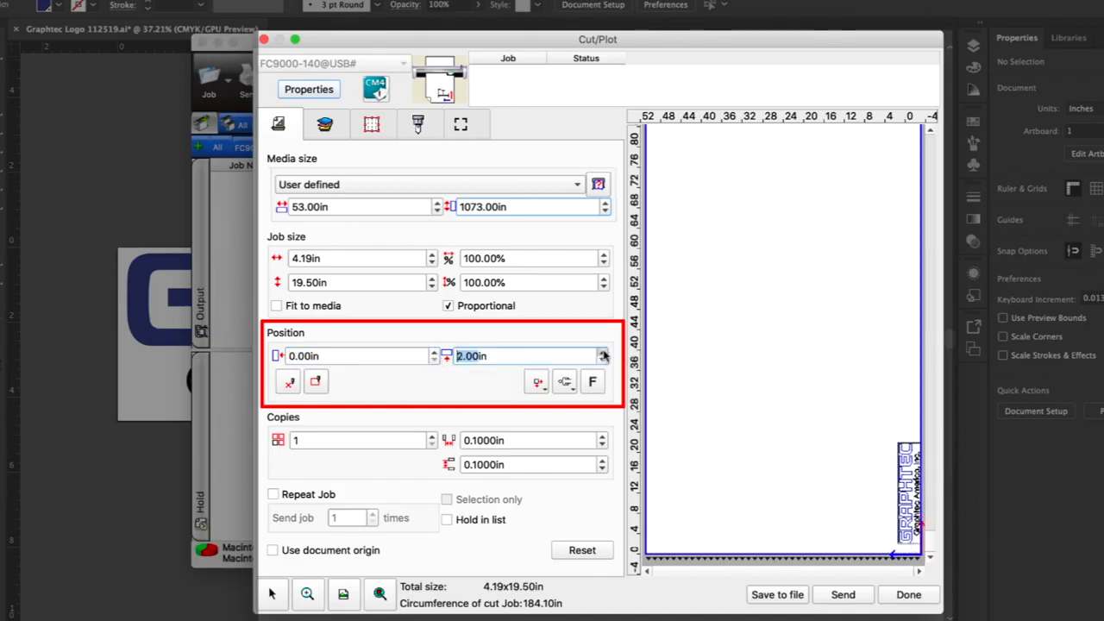
left_click(601, 360)
left_click(602, 359)
mouse_move(910, 510)
left_mouse_down()
mouse_move(810, 518)
mouse_move(911, 525)
left_mouse_up()
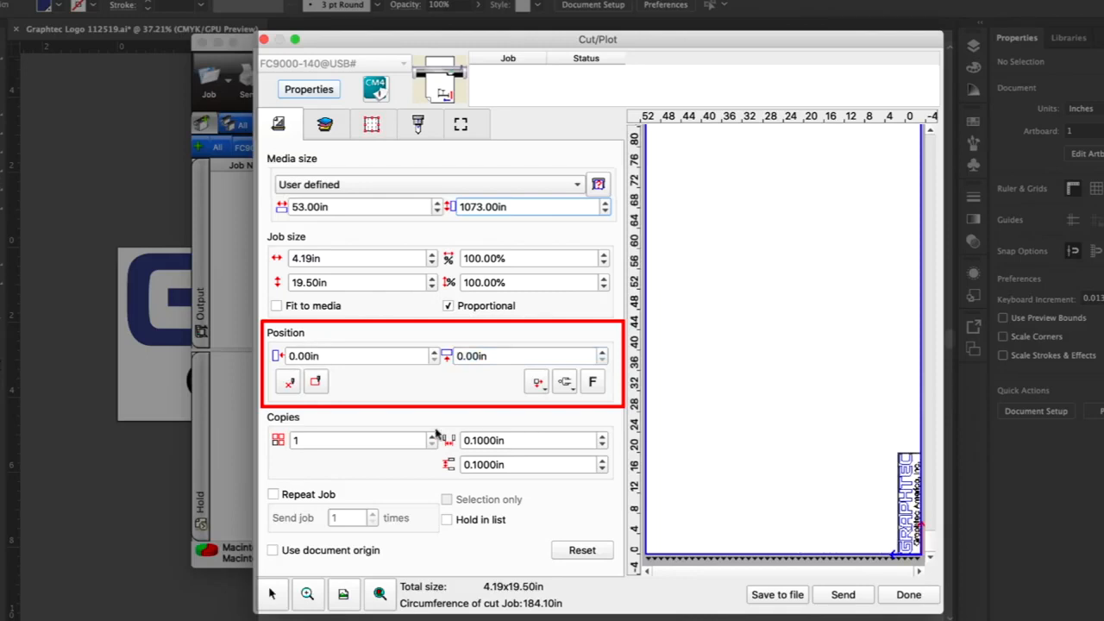
Step: Try moving the job in the preview to about 19.49 in across the media and back to the origin, and try Show Me
left_click(296, 387)
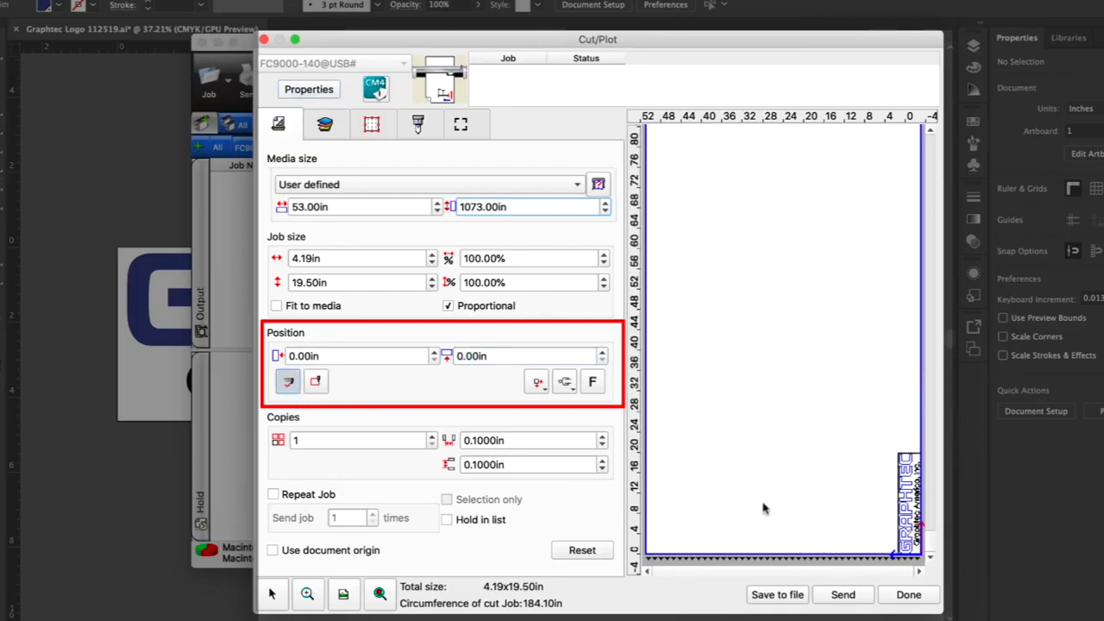
left_click_drag(901, 523, 805, 463)
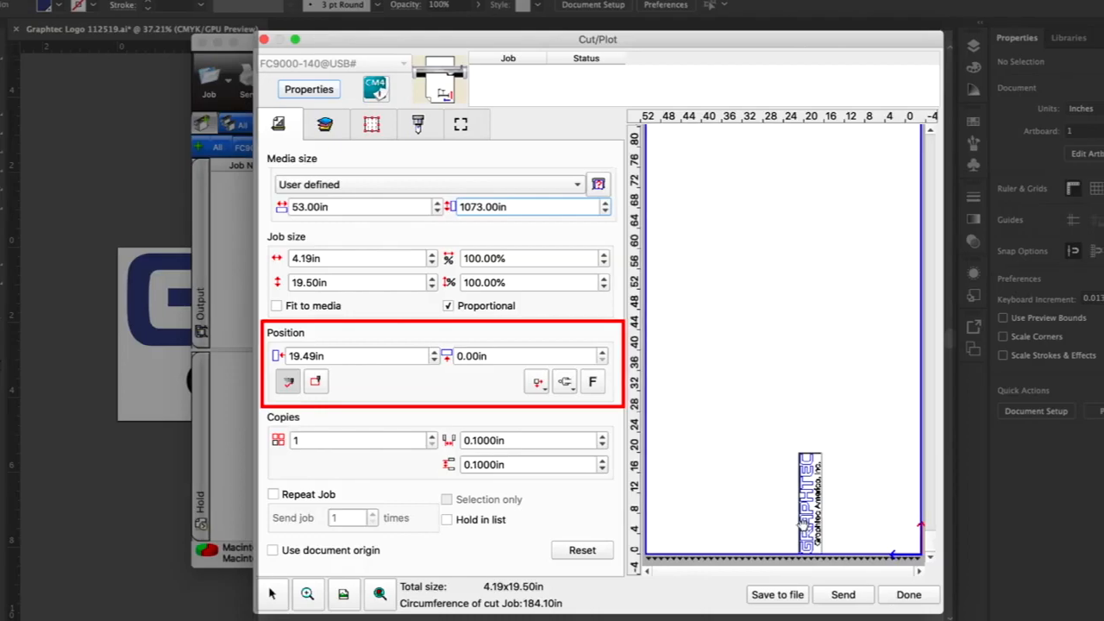
left_click_drag(804, 521, 850, 529)
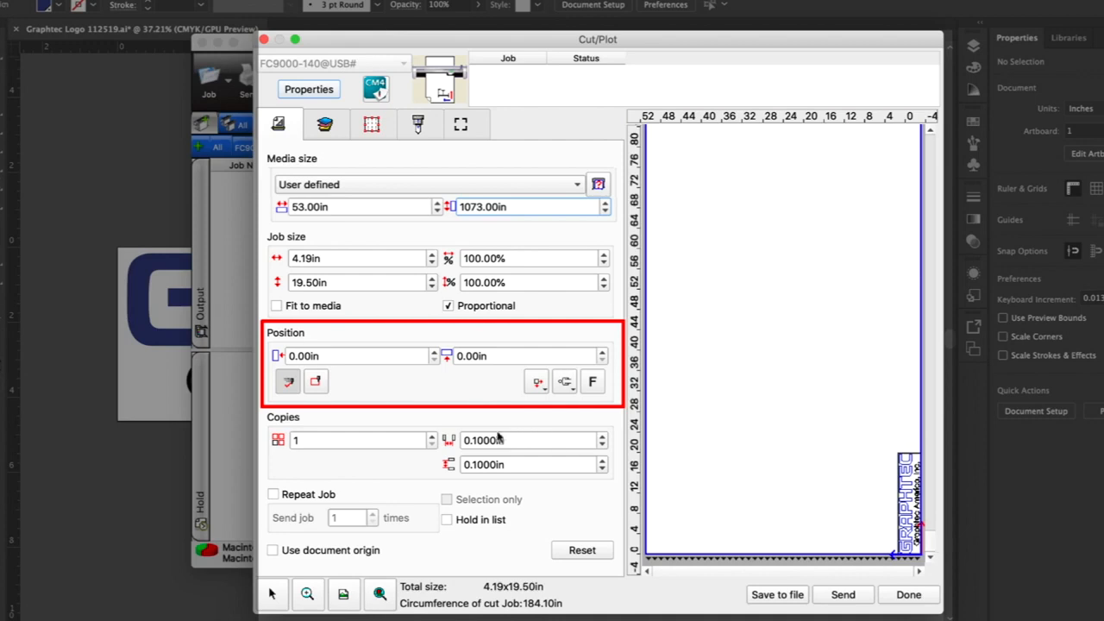
left_click(316, 384)
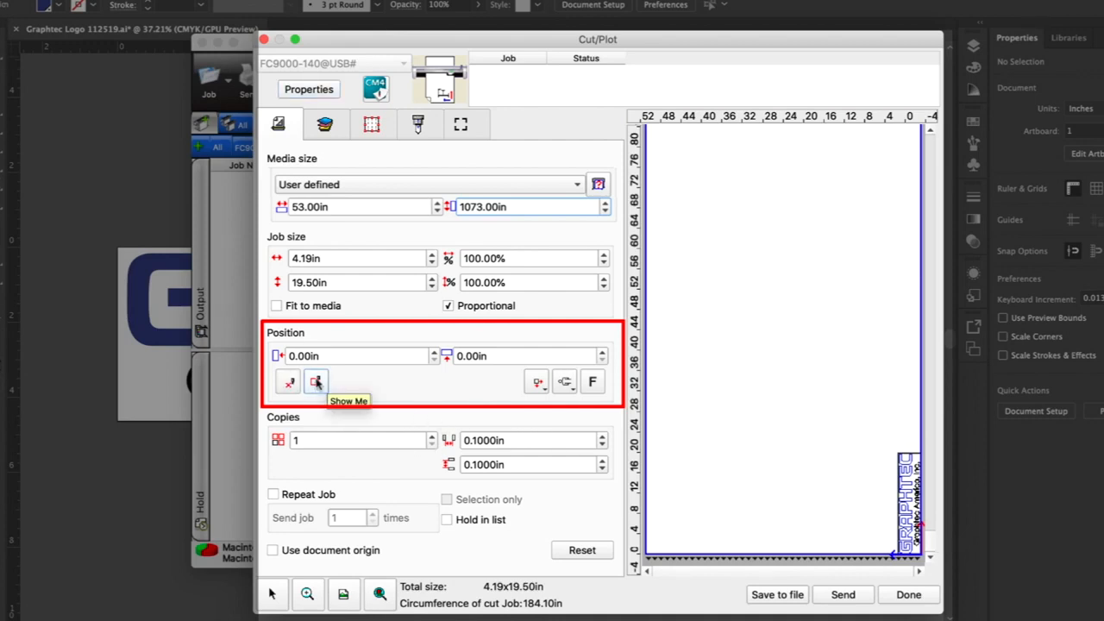
left_click(316, 384)
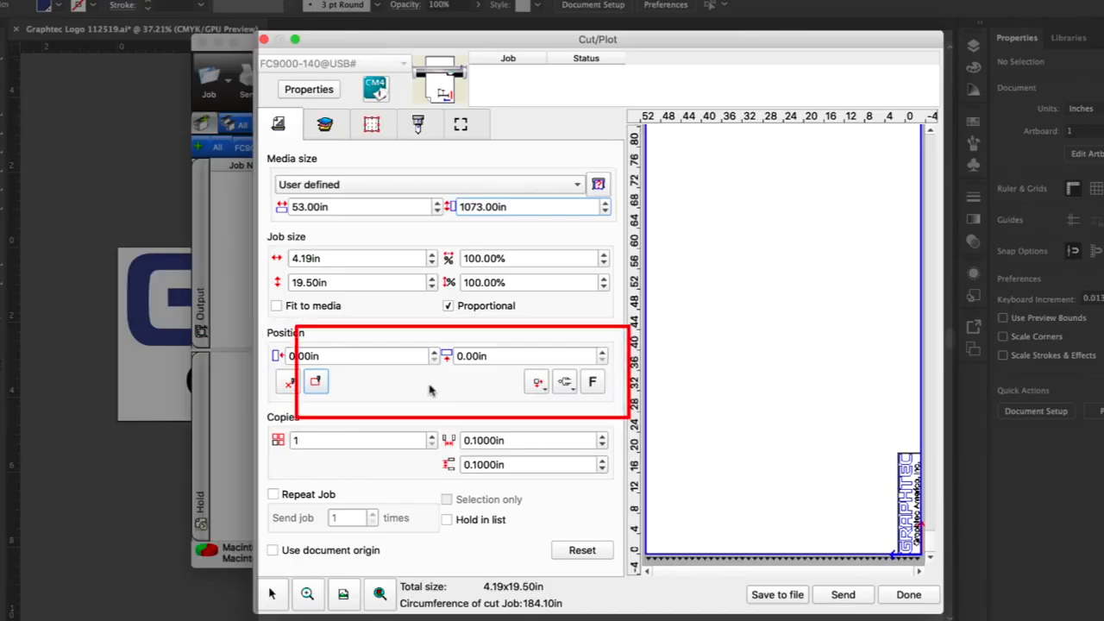
Step: Try centring the job across the media, centring it both ways and aligning it to the far edge, and restore the origin alignment
left_click(537, 382)
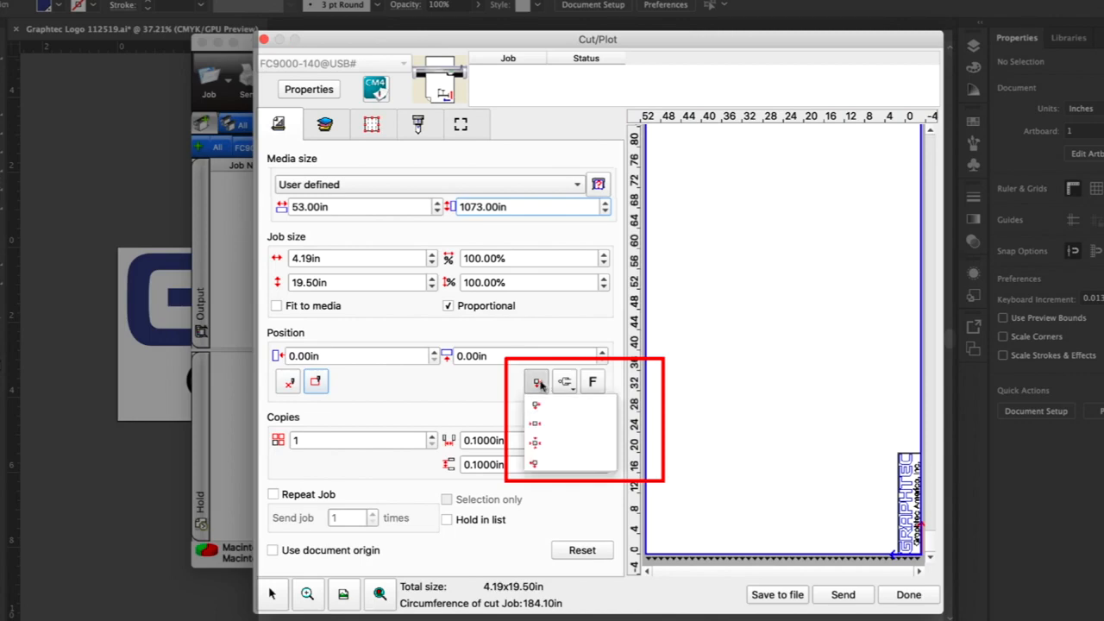
left_click(545, 425)
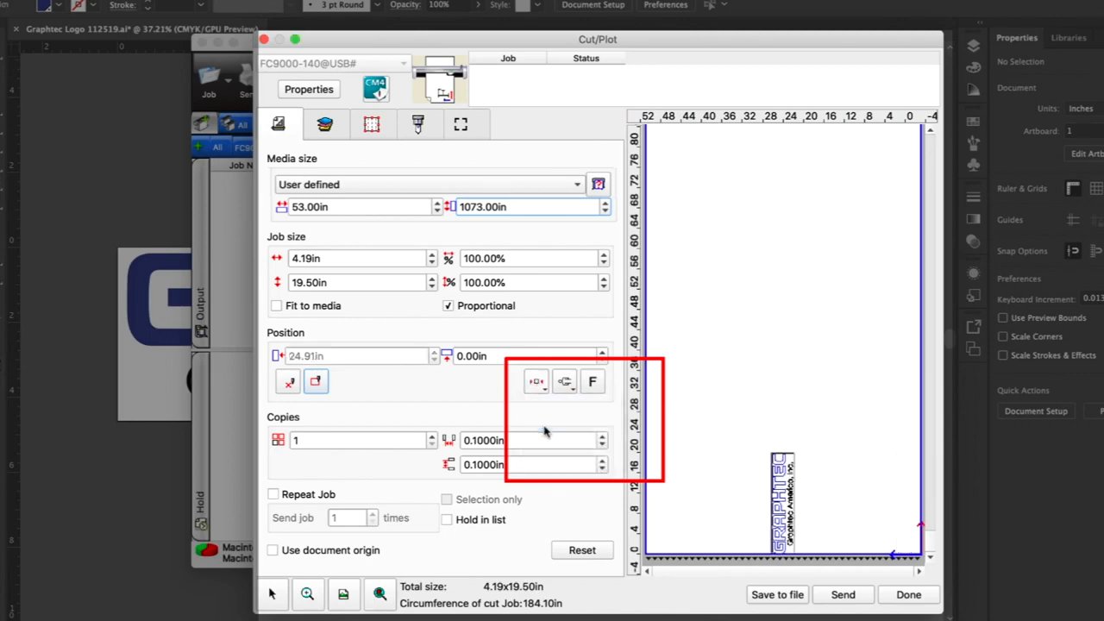
left_click(537, 382)
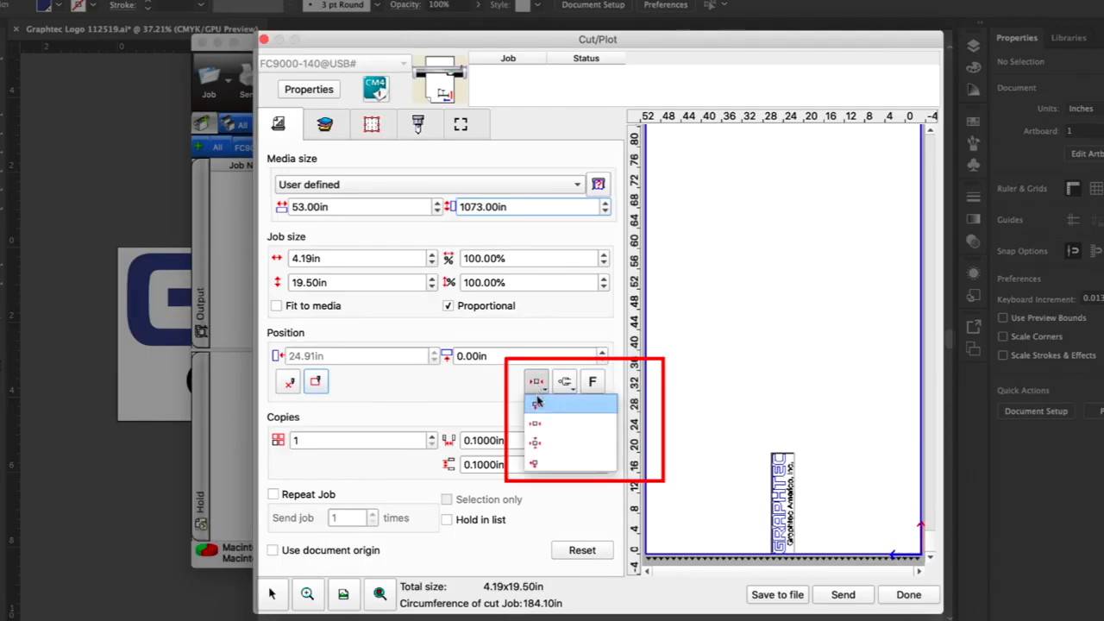
left_click(537, 444)
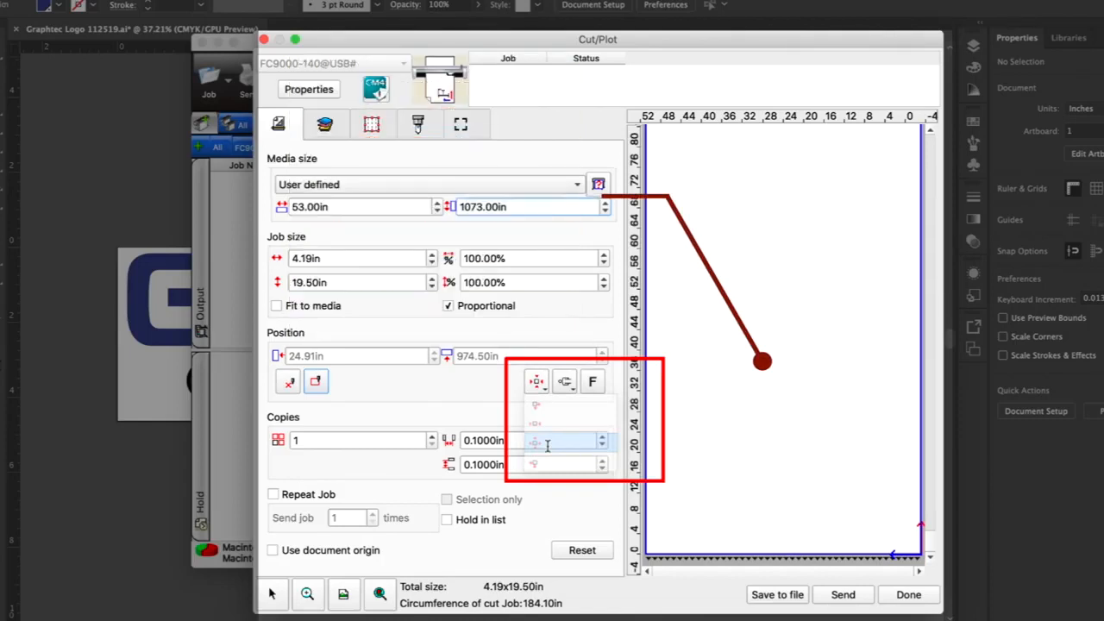
left_click(541, 387)
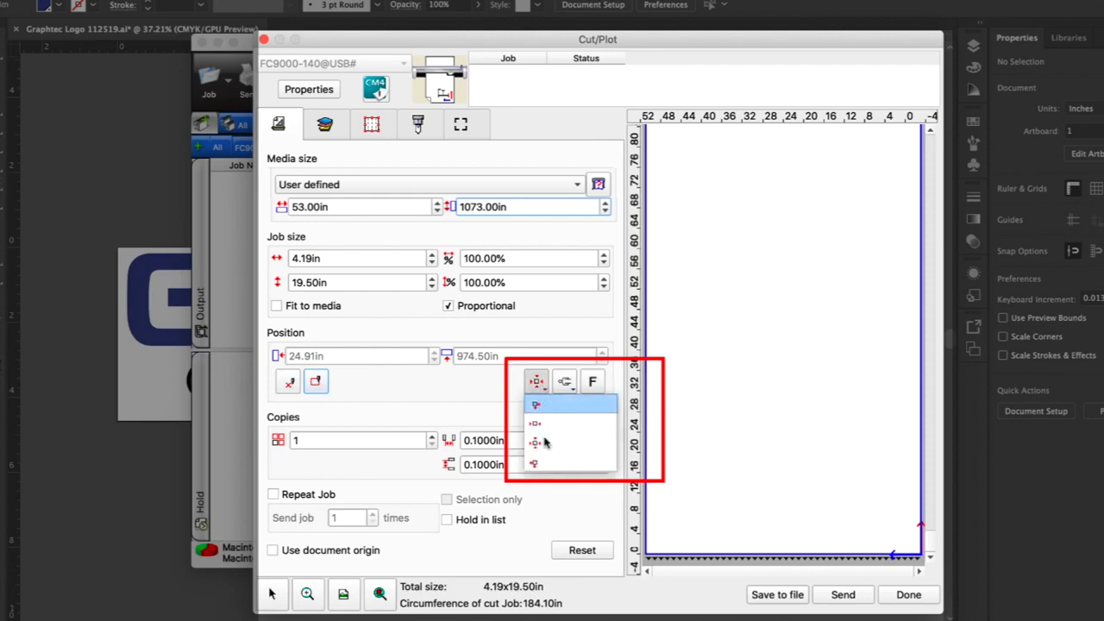
left_click(540, 467)
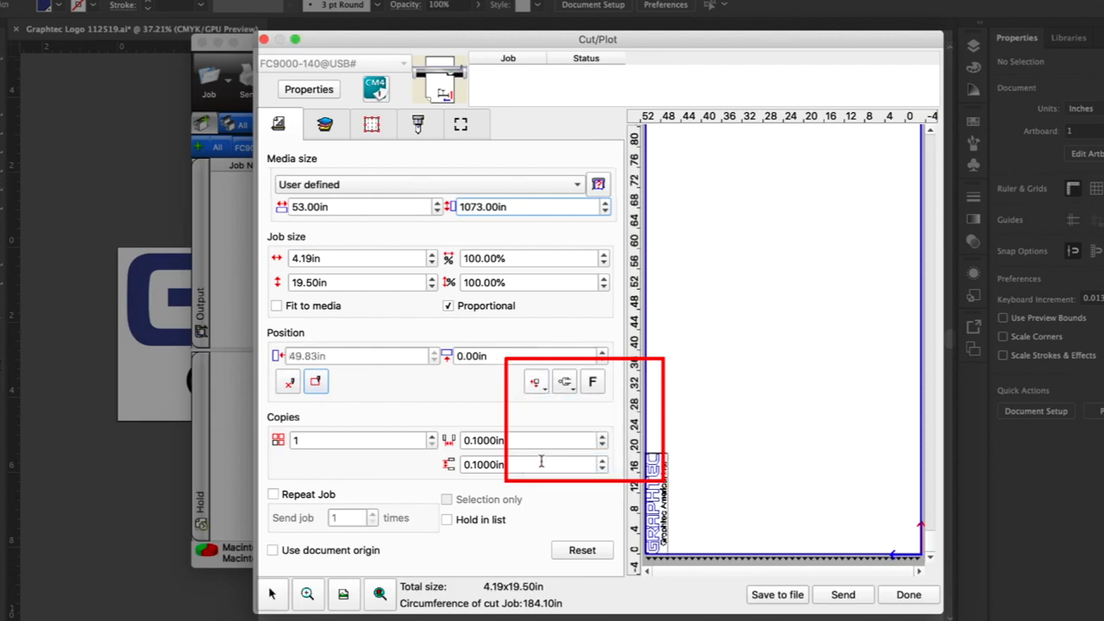
left_click(542, 387)
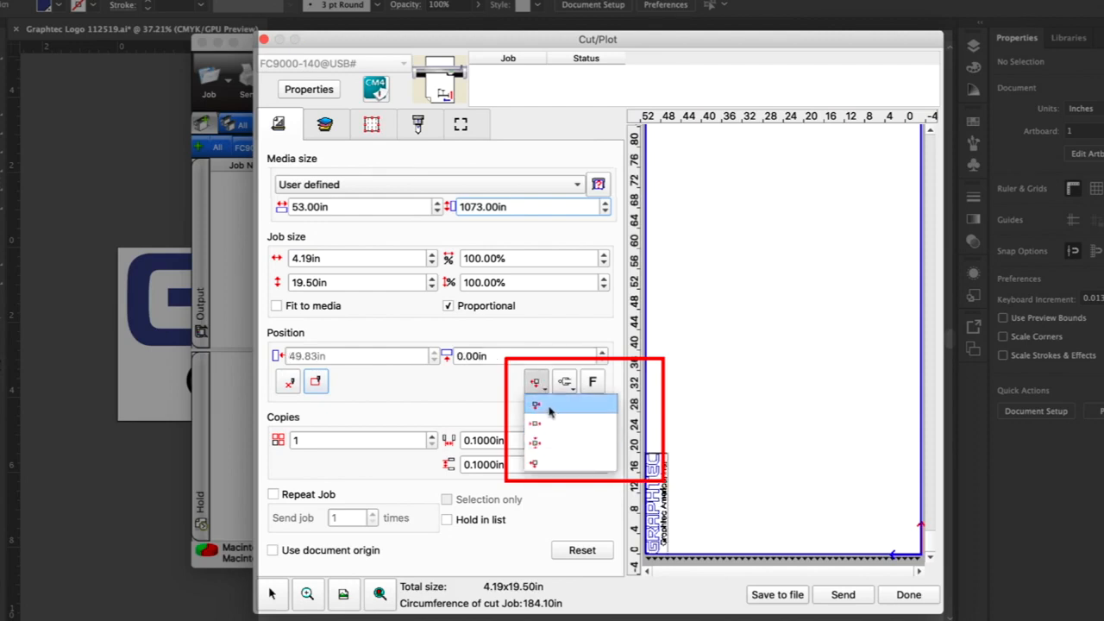
left_click(550, 409)
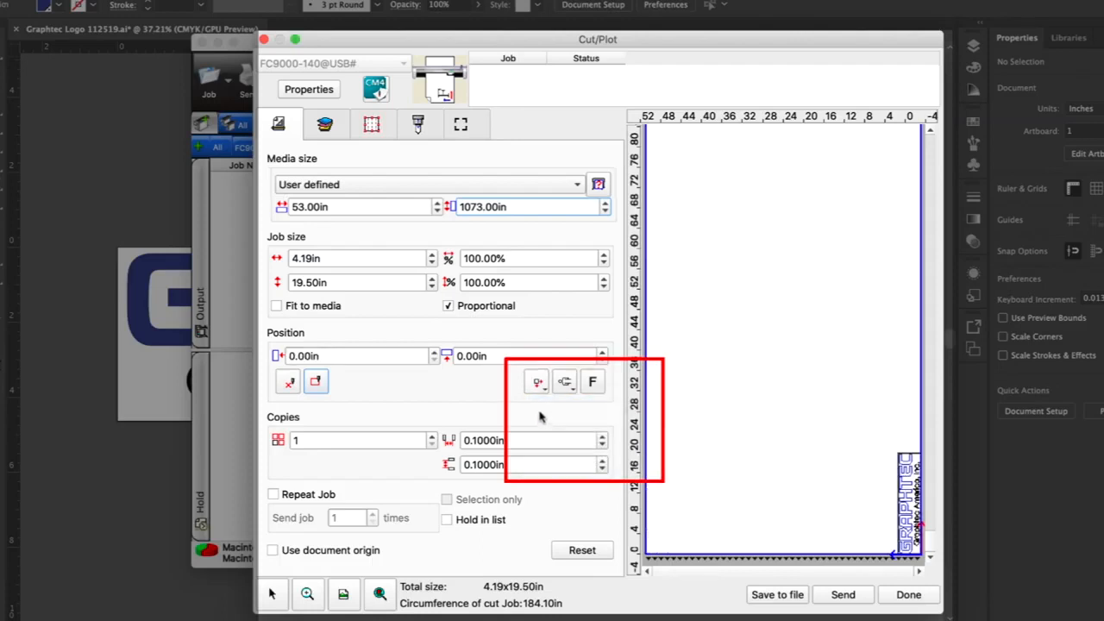
Step: Try the job's rotation options and set the logo to read upright across the media width at 19.50 by 4.19 in
left_click(564, 385)
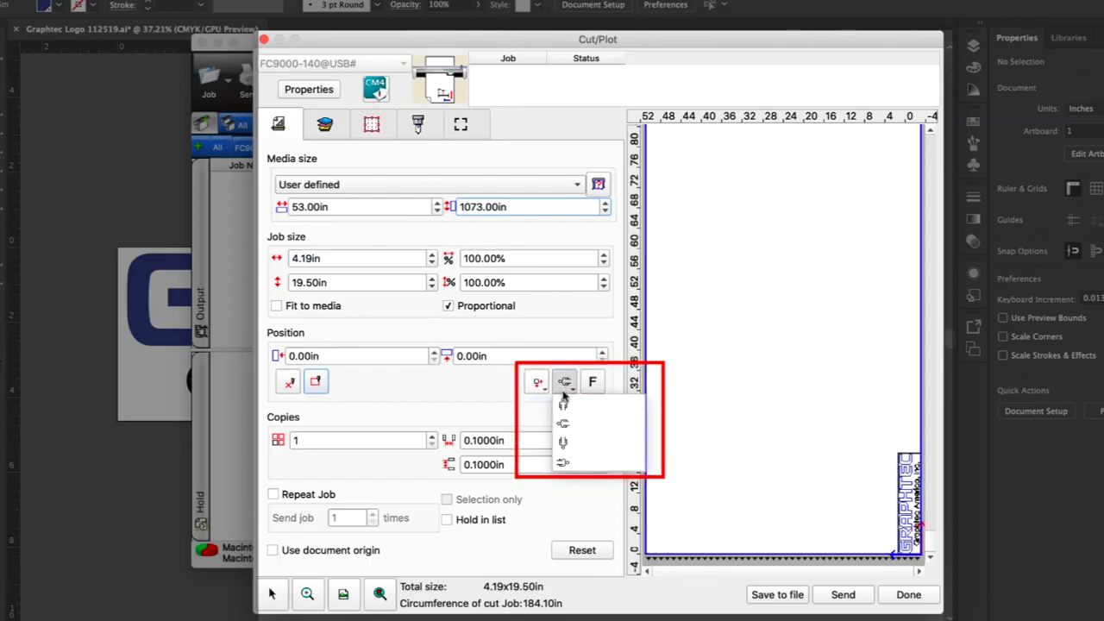
left_click(562, 424)
left_click(563, 382)
left_click(563, 404)
left_click(565, 383)
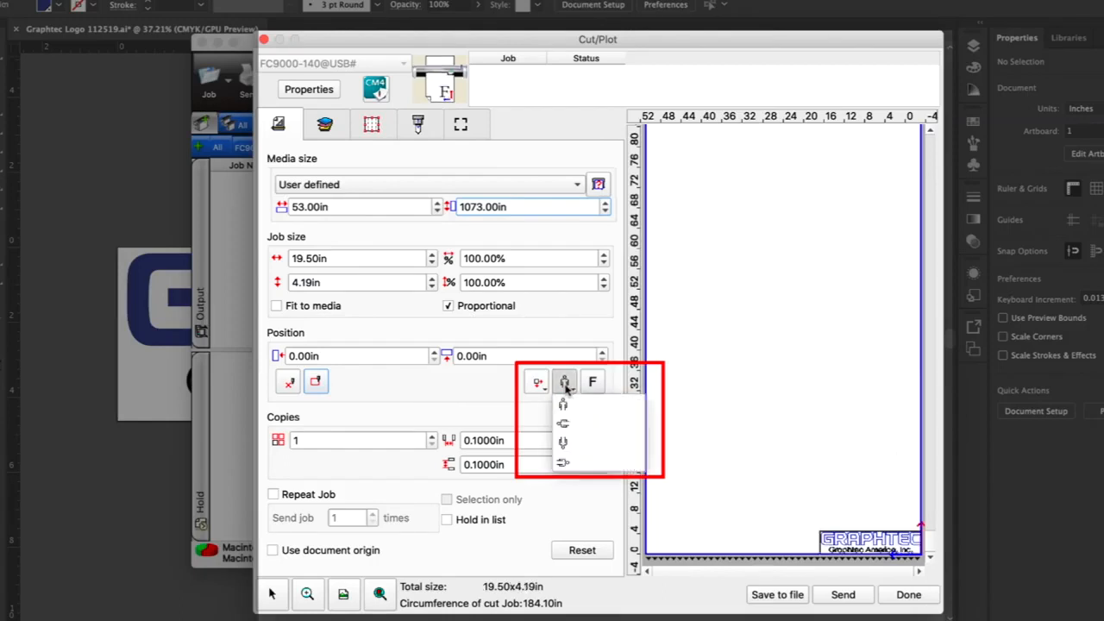
left_click(569, 423)
left_click(564, 385)
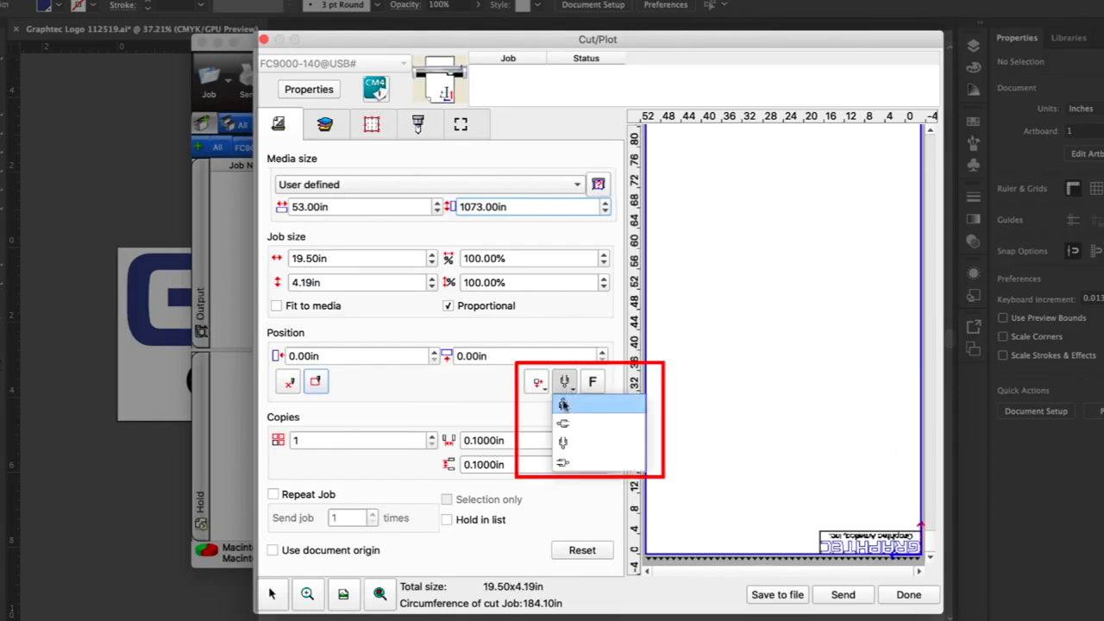
left_click(571, 462)
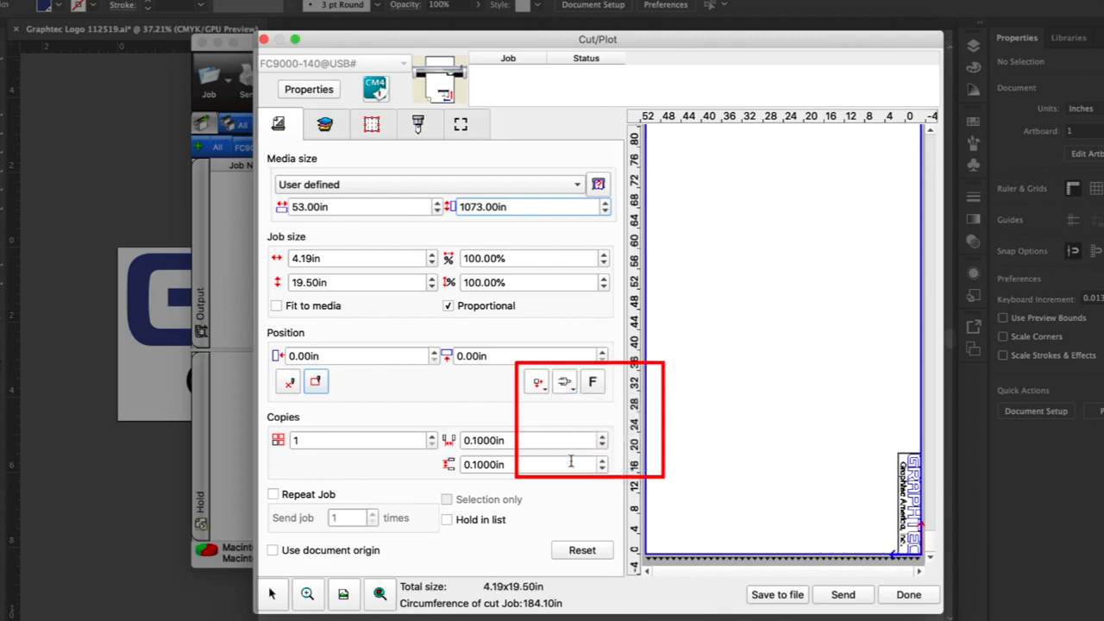
left_click(565, 385)
left_click(571, 410)
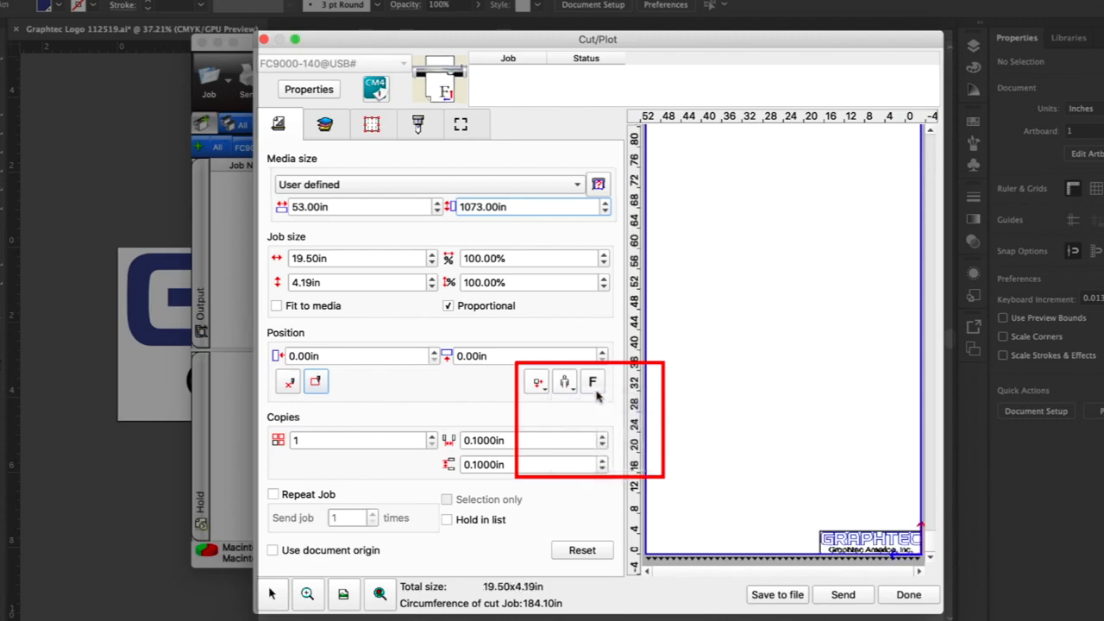
Step: Try mirroring the job and turn the mirroring back off
left_click(593, 385)
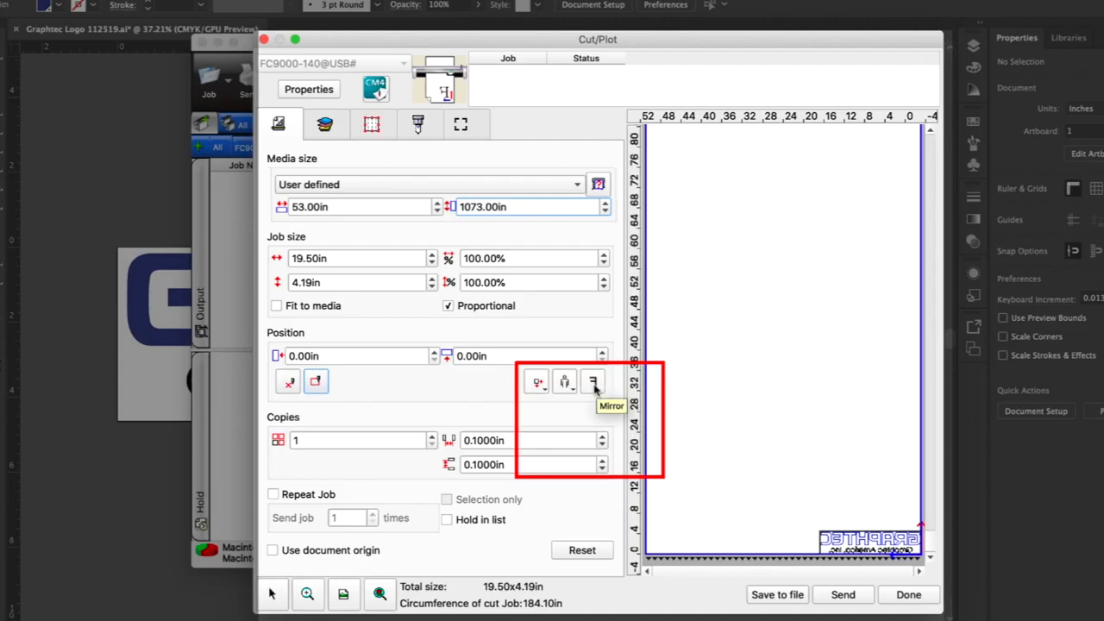
left_click(594, 384)
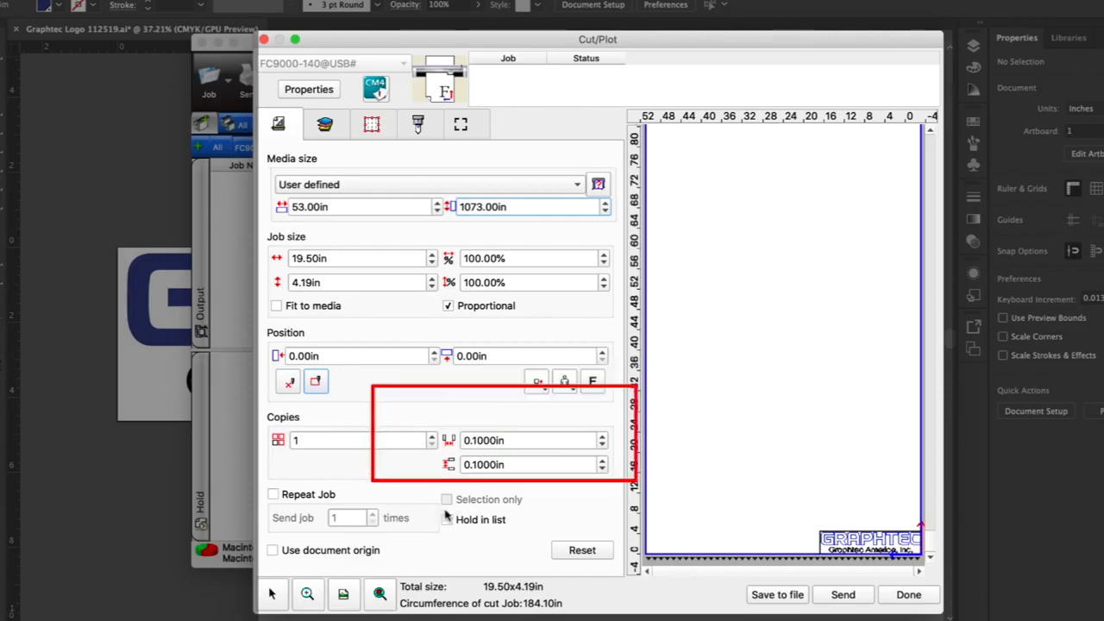
Step: Lay out 6 copies of the job with 0.1000 in horizontal and 3.1000 in vertical spacing
left_click(434, 436)
left_click(434, 436)
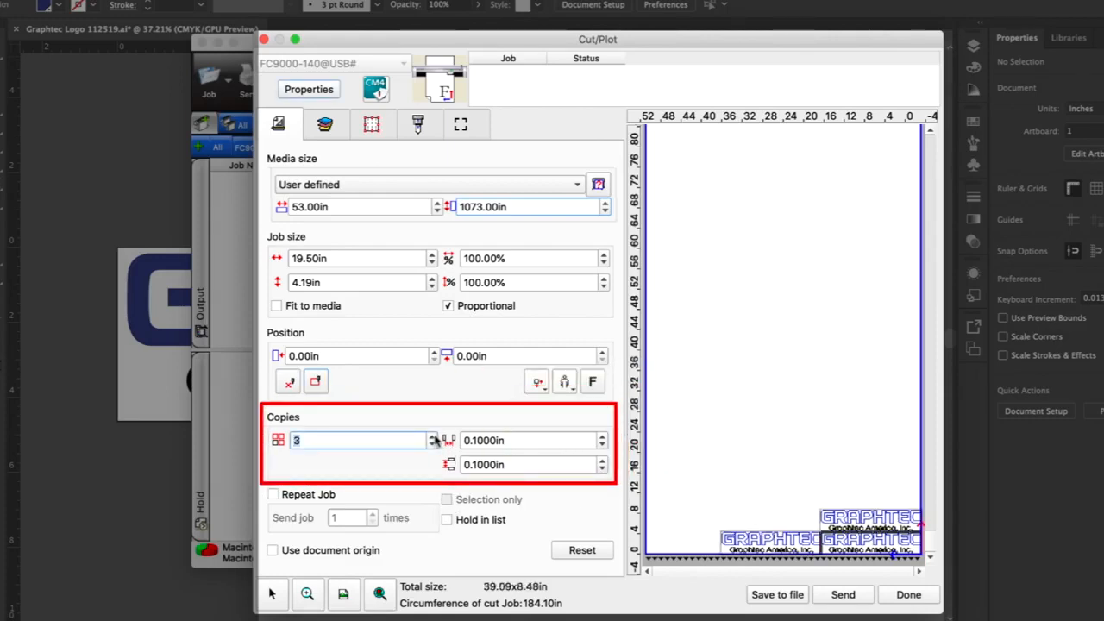
left_click(434, 436)
left_click(434, 436)
left_click(434, 436)
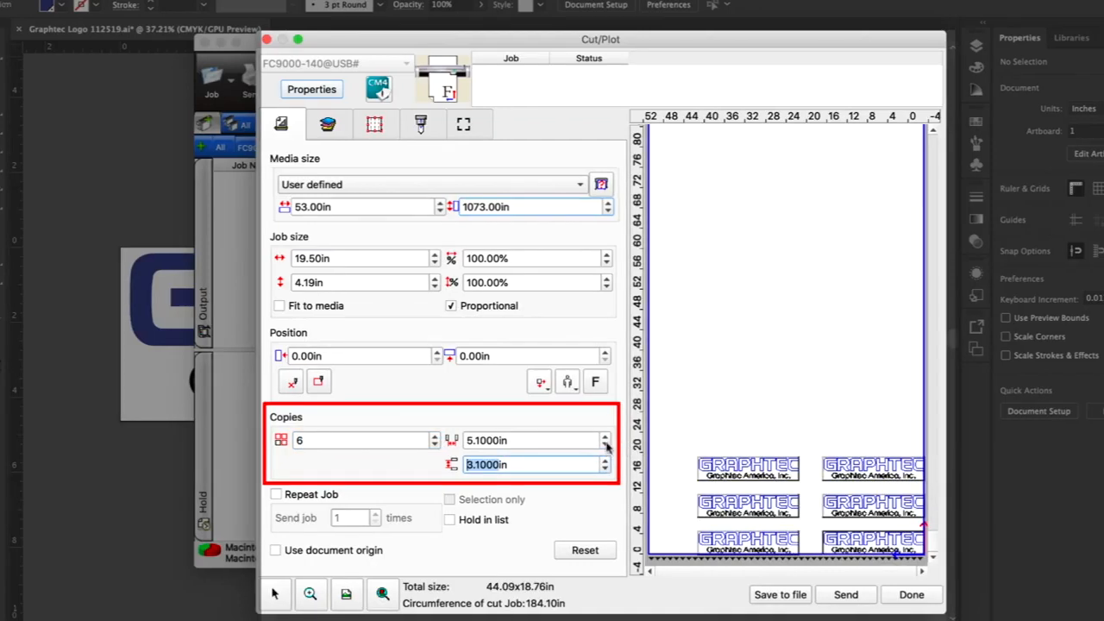
left_click(606, 445)
left_click(606, 445)
left_click(607, 445)
left_click(606, 445)
left_click(606, 445)
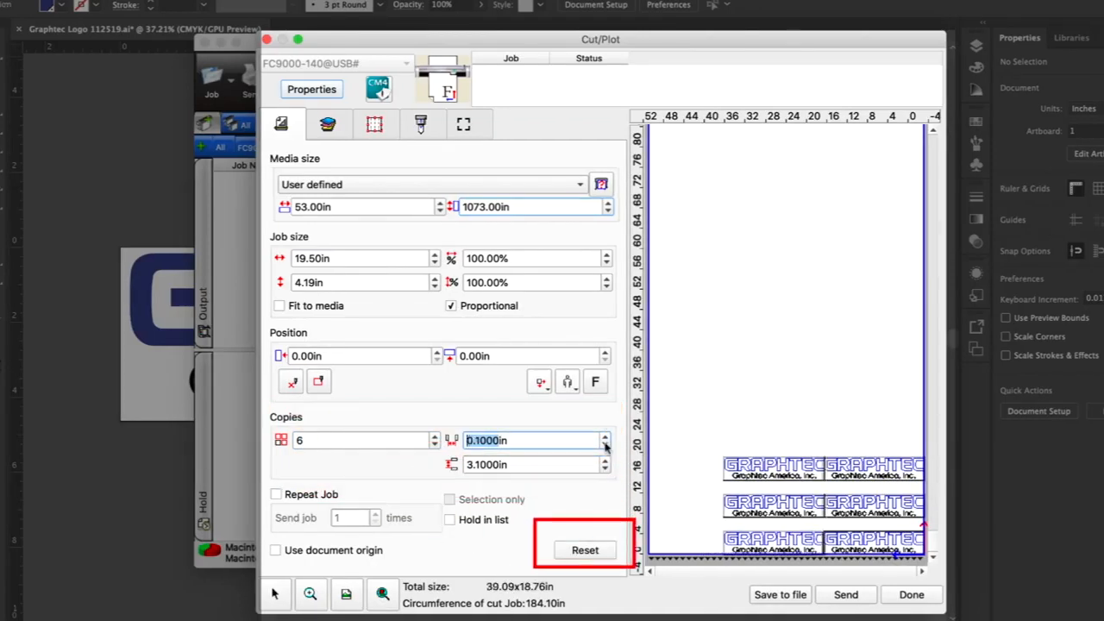
Step: Reset the Cut/Plot job settings to their defaults
left_click(586, 550)
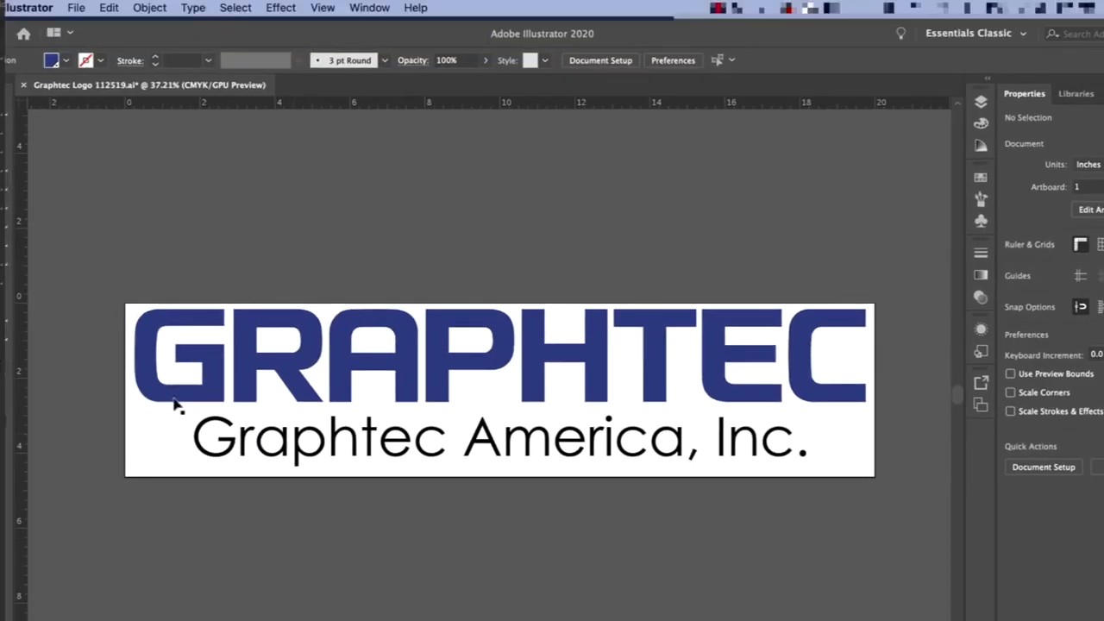
Step: Open the Cutting Master 4 Cut/Plot settings with the logo's large letter G selected and turn off Selection only
left_click(174, 402)
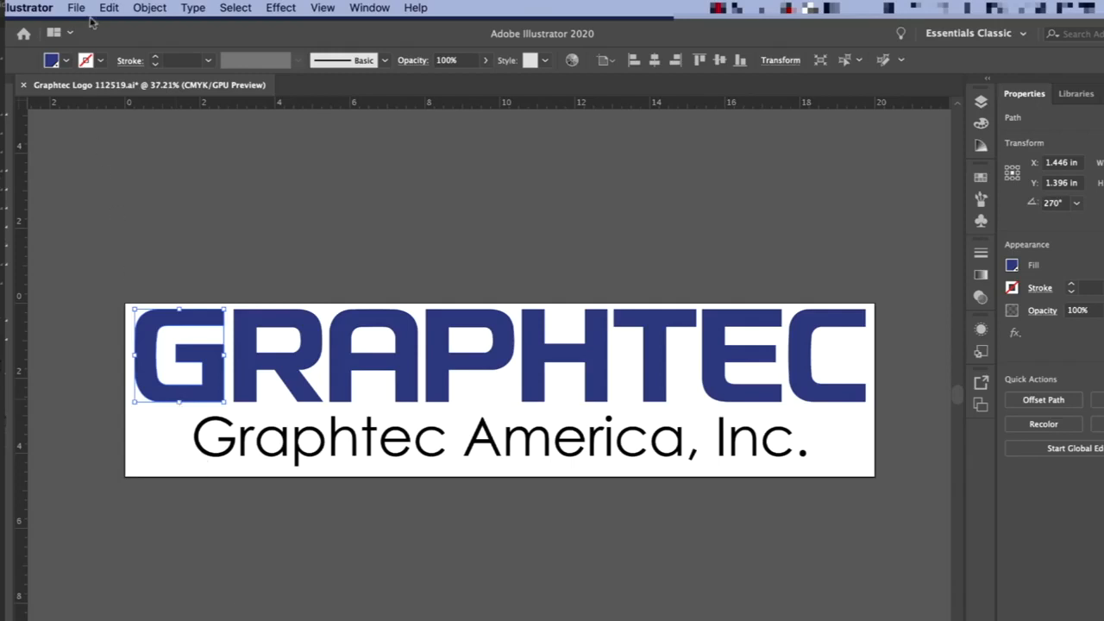
left_click(82, 11)
mouse_move(154, 423)
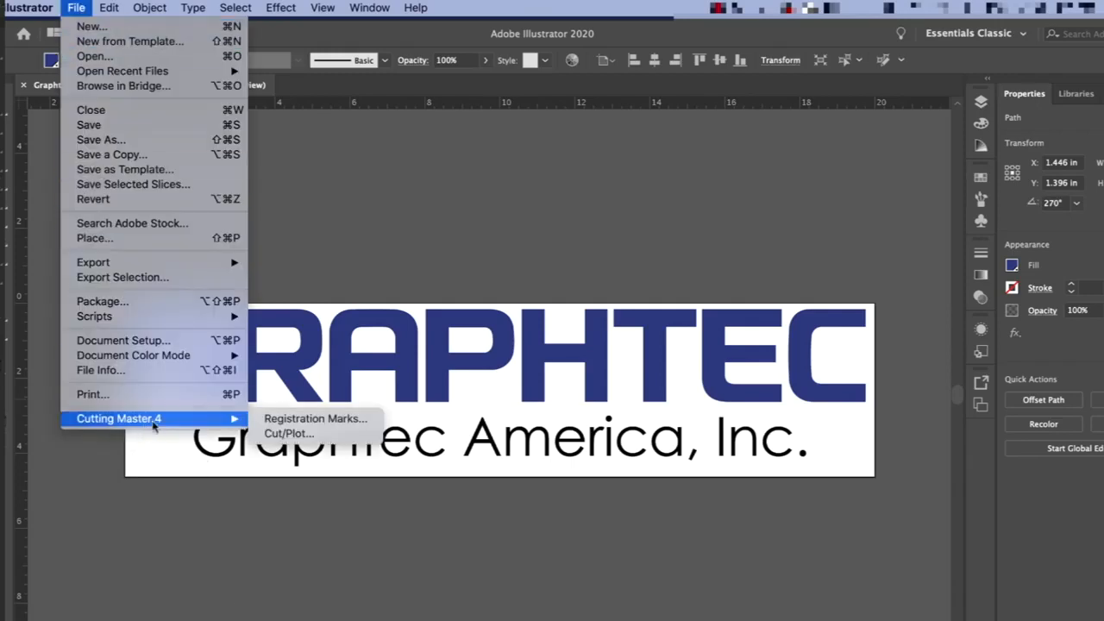
left_click(300, 433)
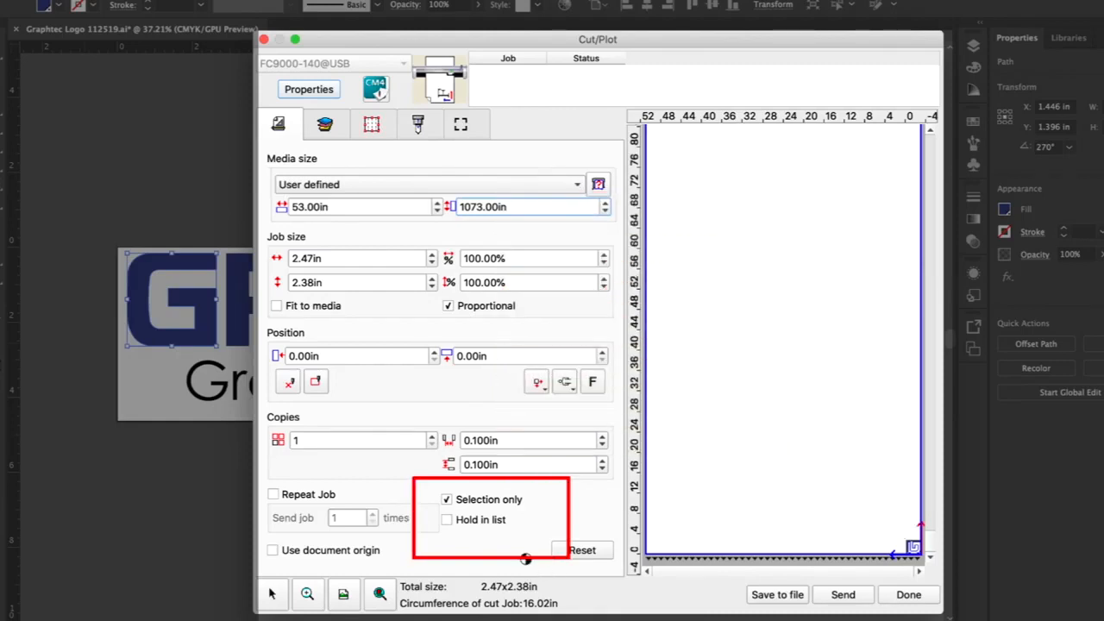
left_click(445, 499)
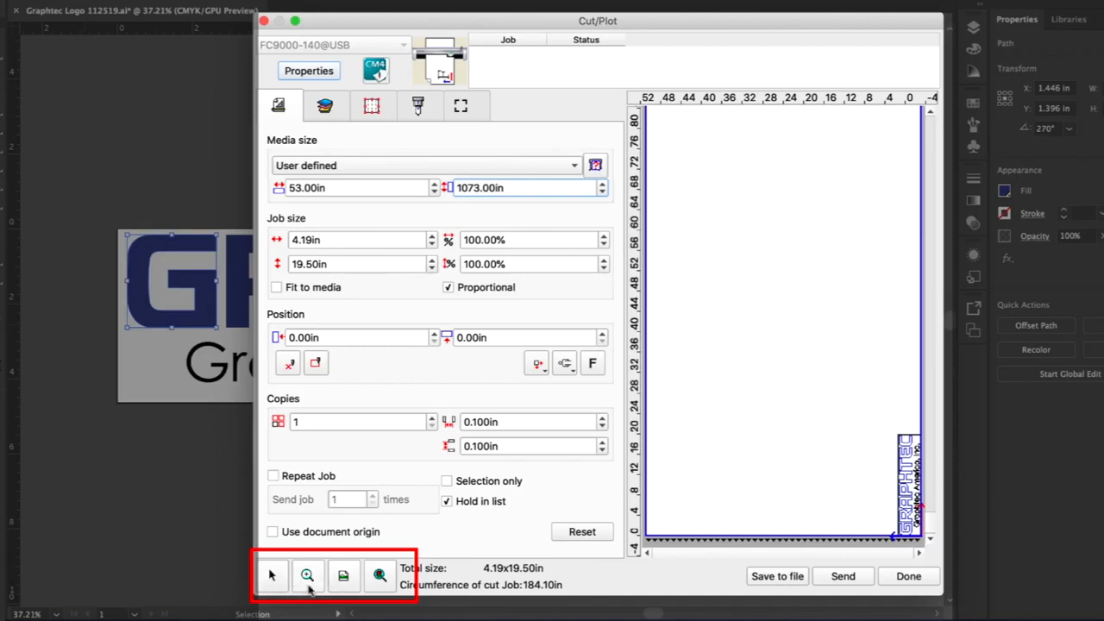
Step: Examine the cut preview fitted to the job, at full media size, and enlarged on part of the logo
left_click(380, 578)
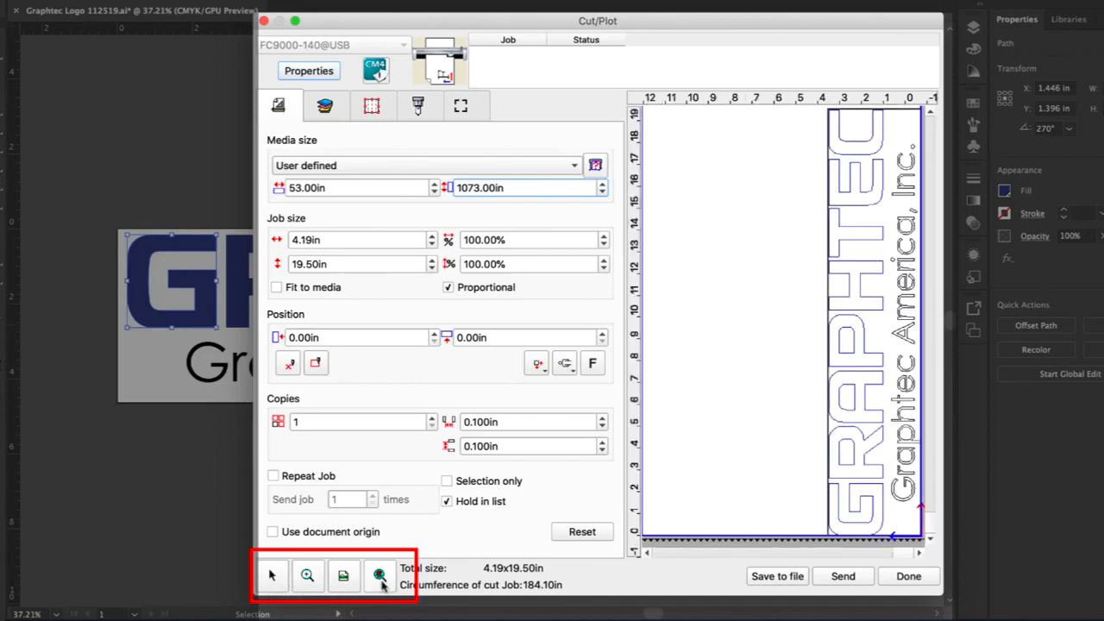
left_click(343, 577)
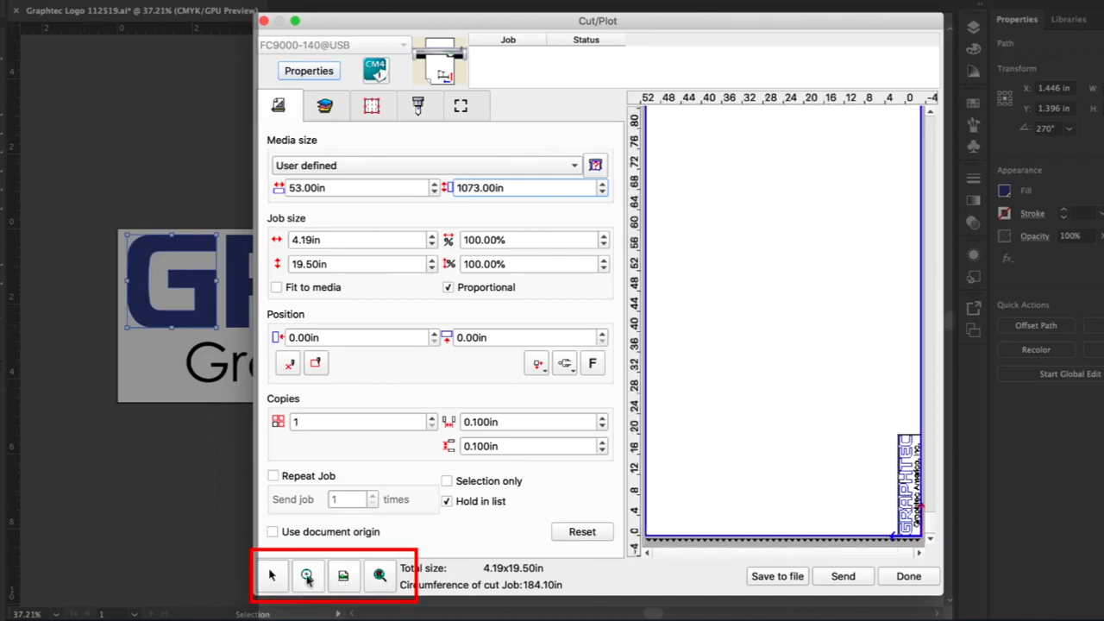
left_click_drag(890, 491, 915, 532)
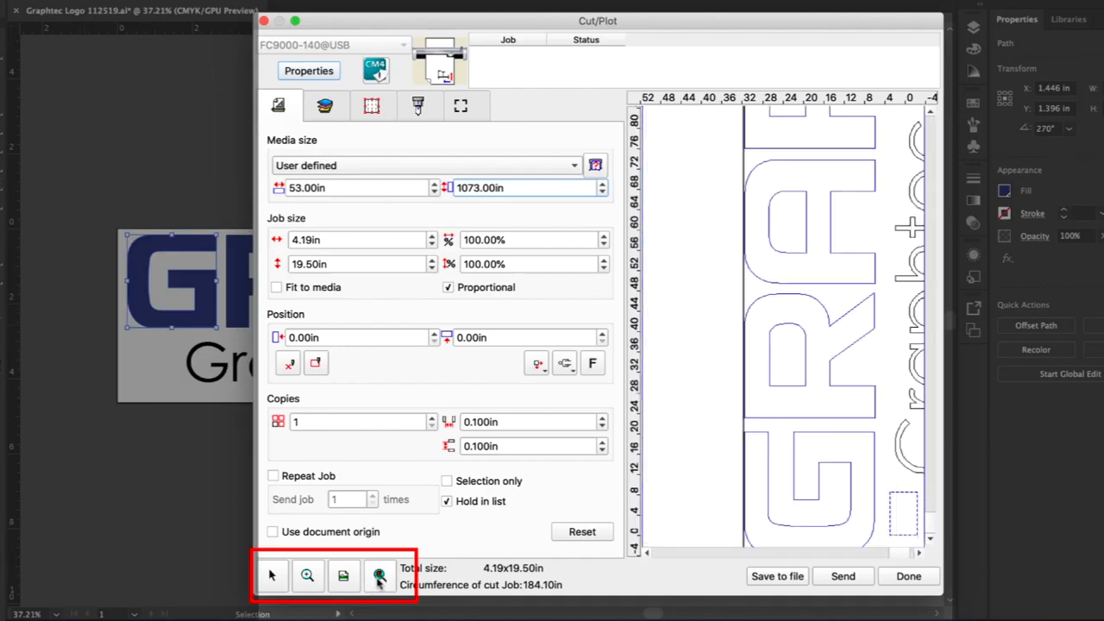
left_click(378, 577)
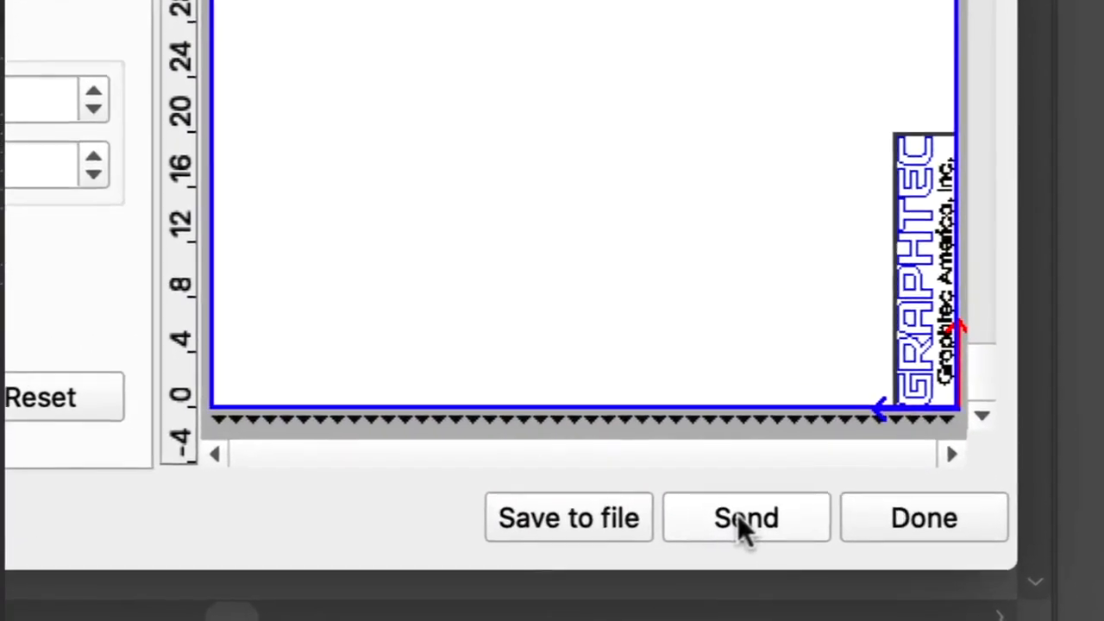
Step: Turn on Hold in list and send the full logo job to the FC9000-140 queue
left_click(738, 516)
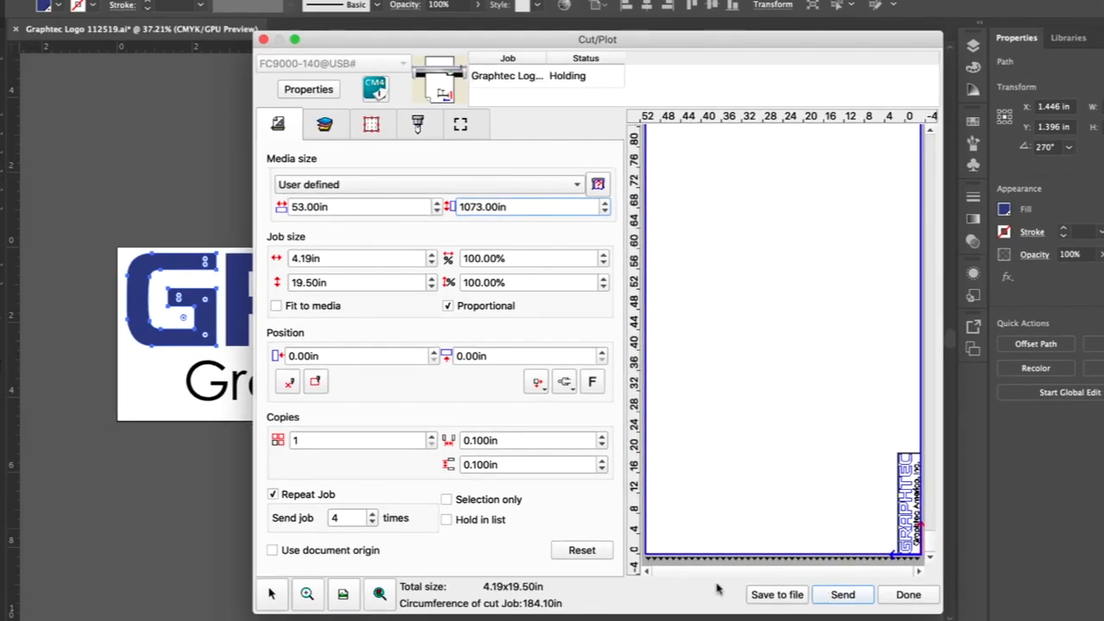
left_click(447, 520)
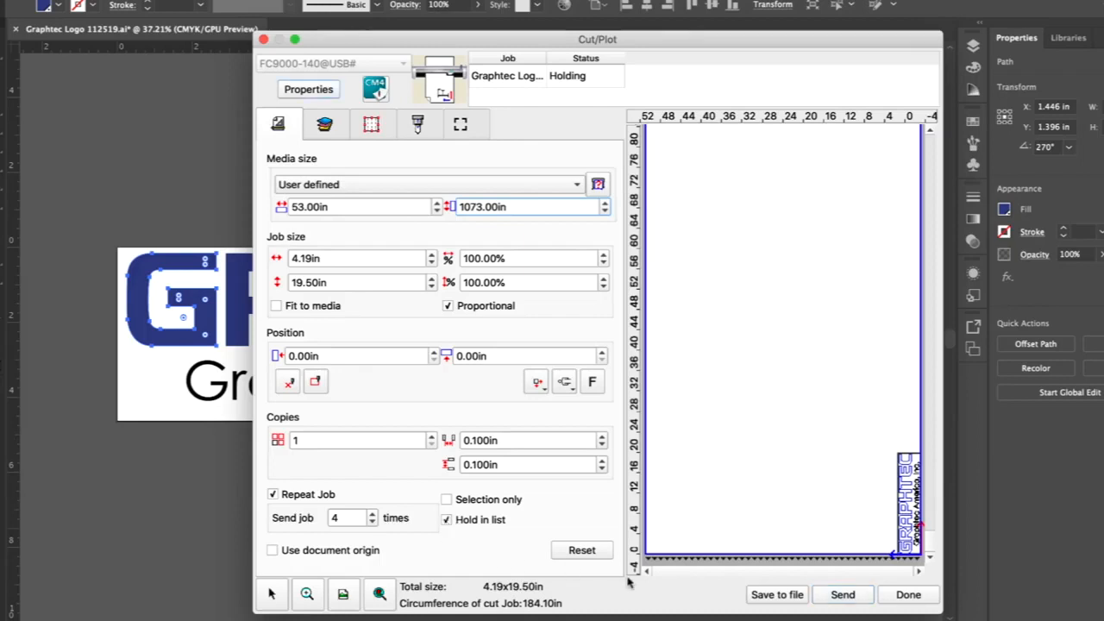
left_click(843, 595)
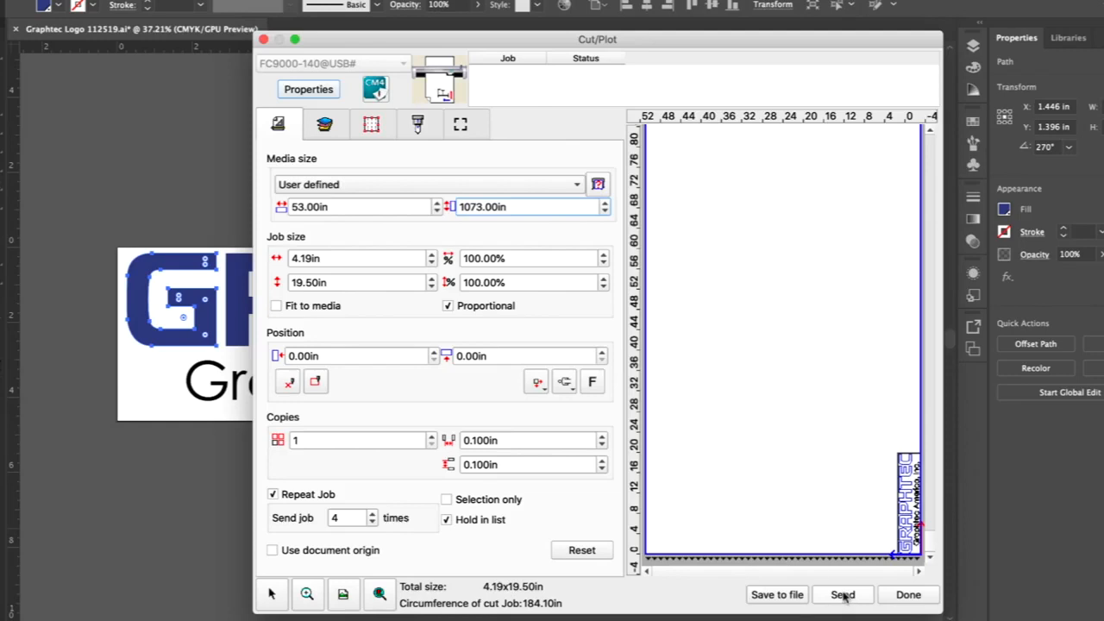
left_click(843, 595)
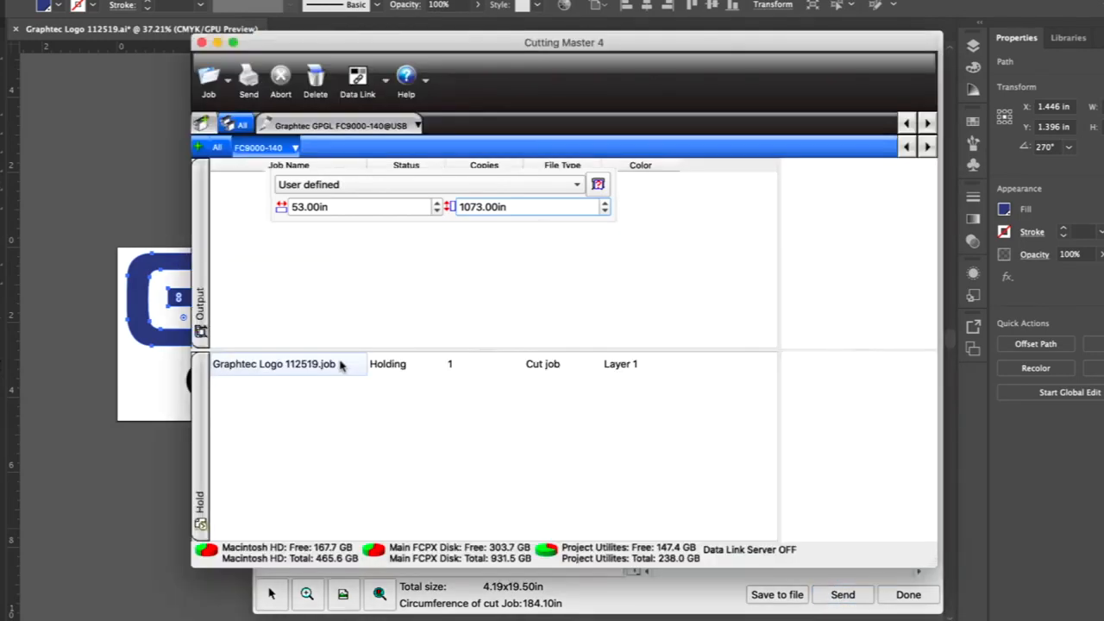
Step: Release the held Graphtec Logo 112519.job from the Cutting Master 4 hold list to the cutter
left_click(381, 366)
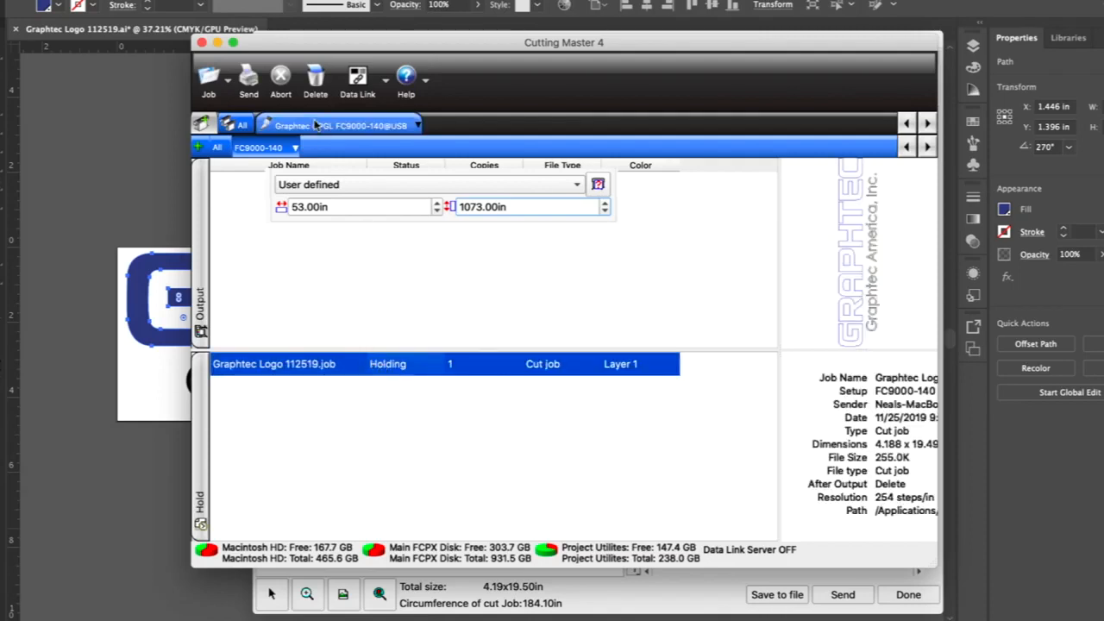
left_click(247, 79)
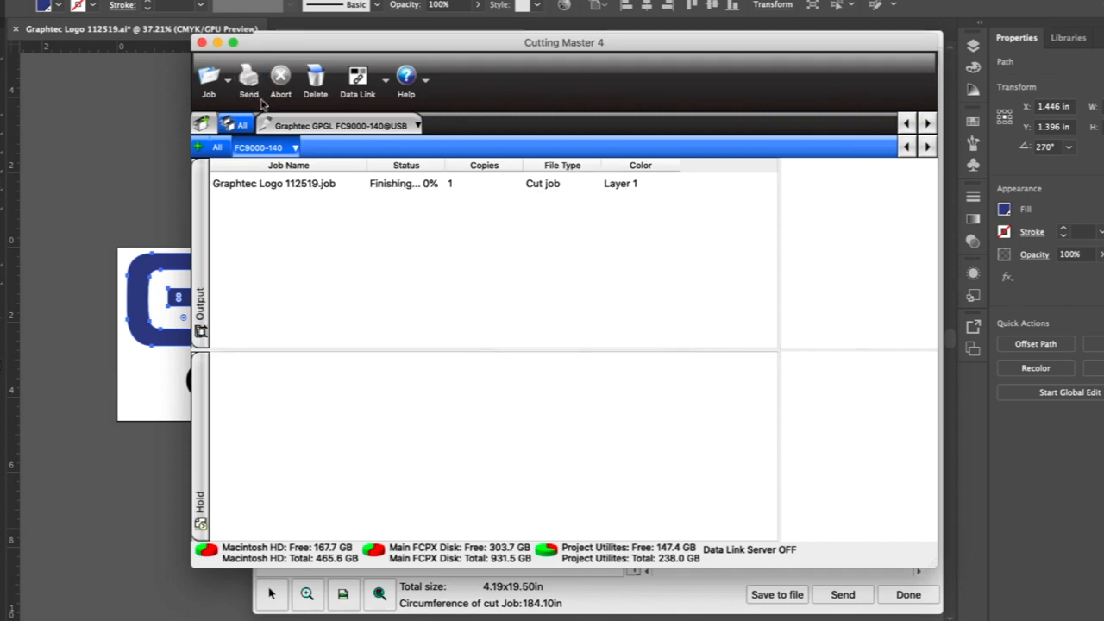